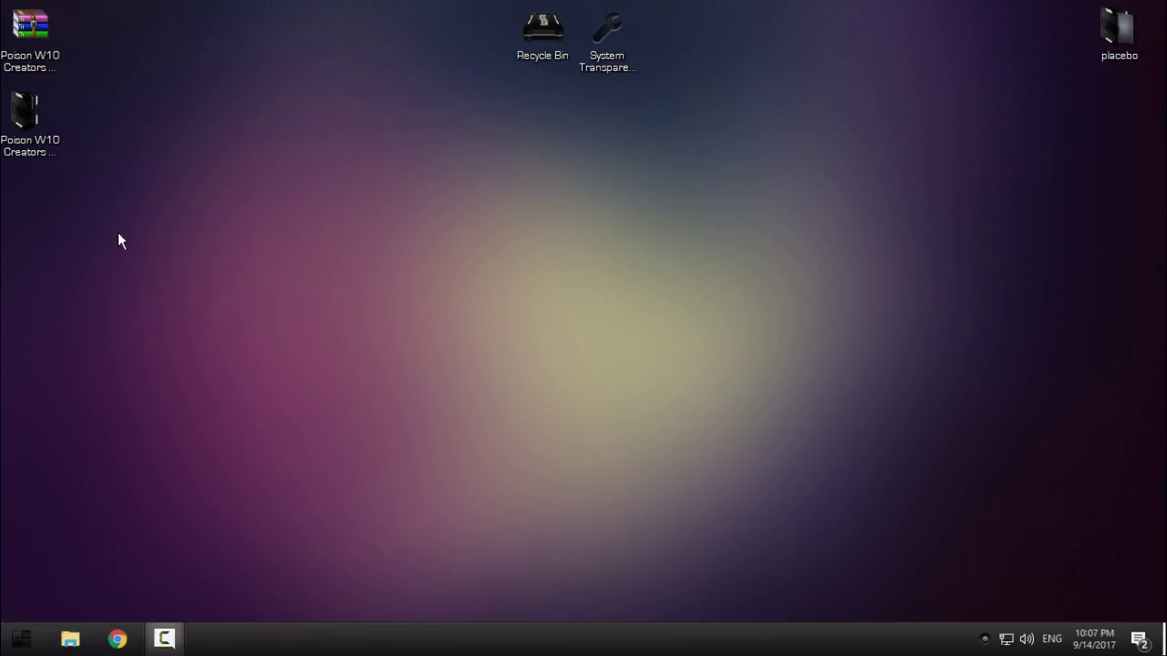
{"action": "left_click", "coordinate": [30, 156]}
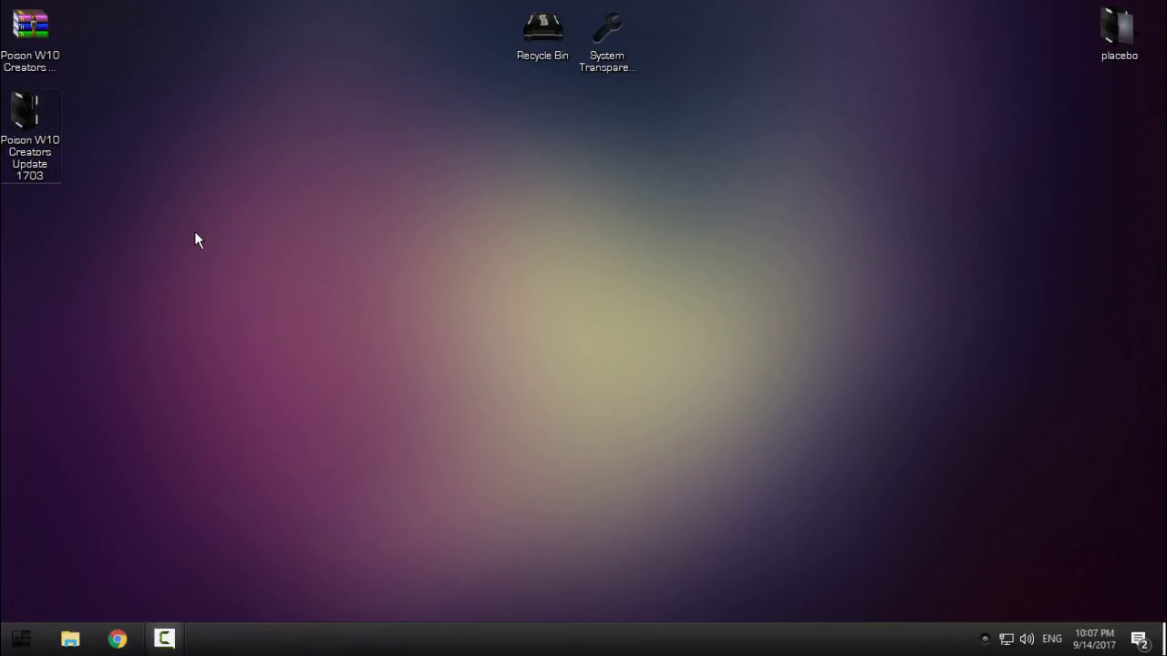
{"action": "right_click", "coordinate": [229, 246]}
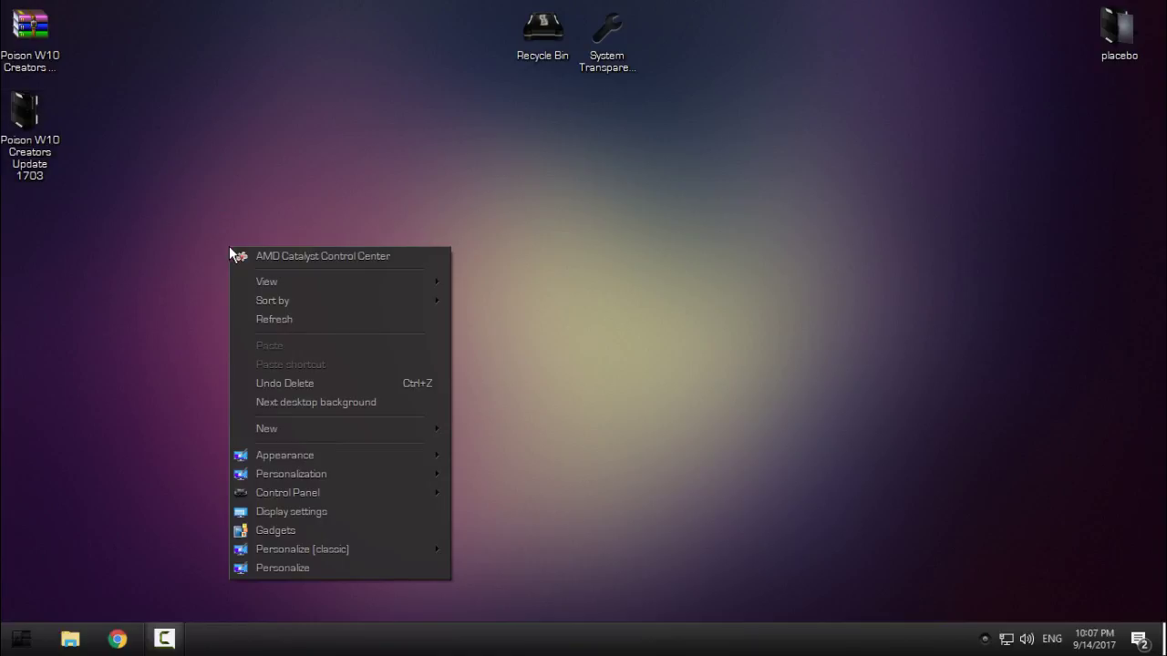
{"action": "left_click", "coordinate": [252, 319]}
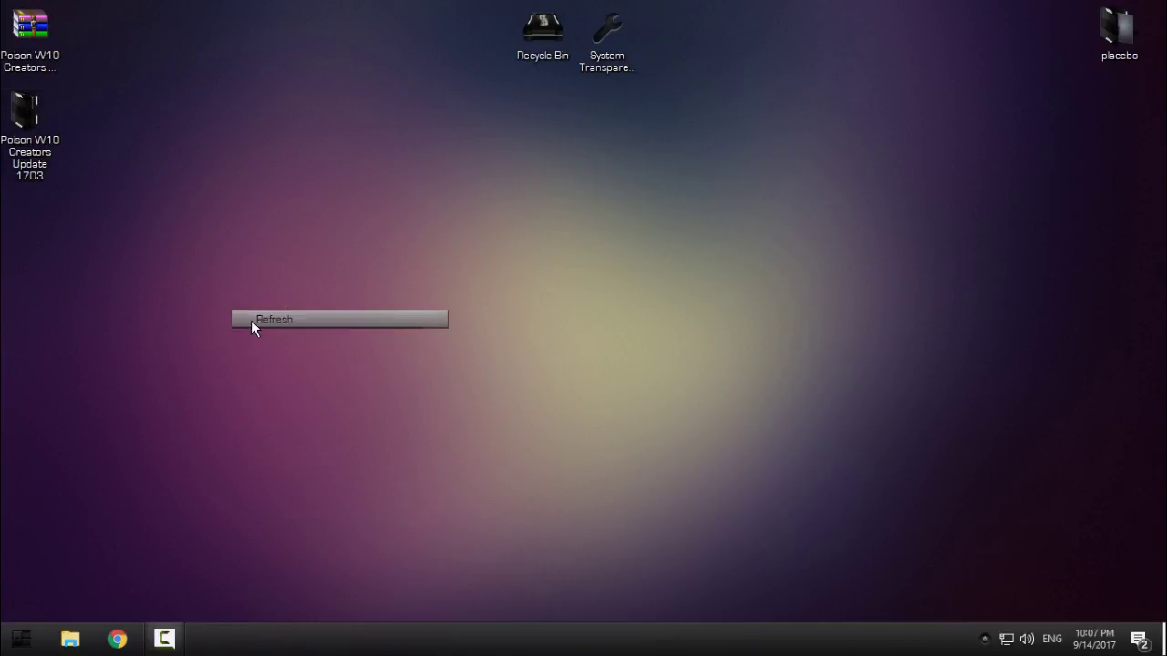
{"action": "right_click", "coordinate": [208, 150]}
{"action": "left_click", "coordinate": [277, 225]}
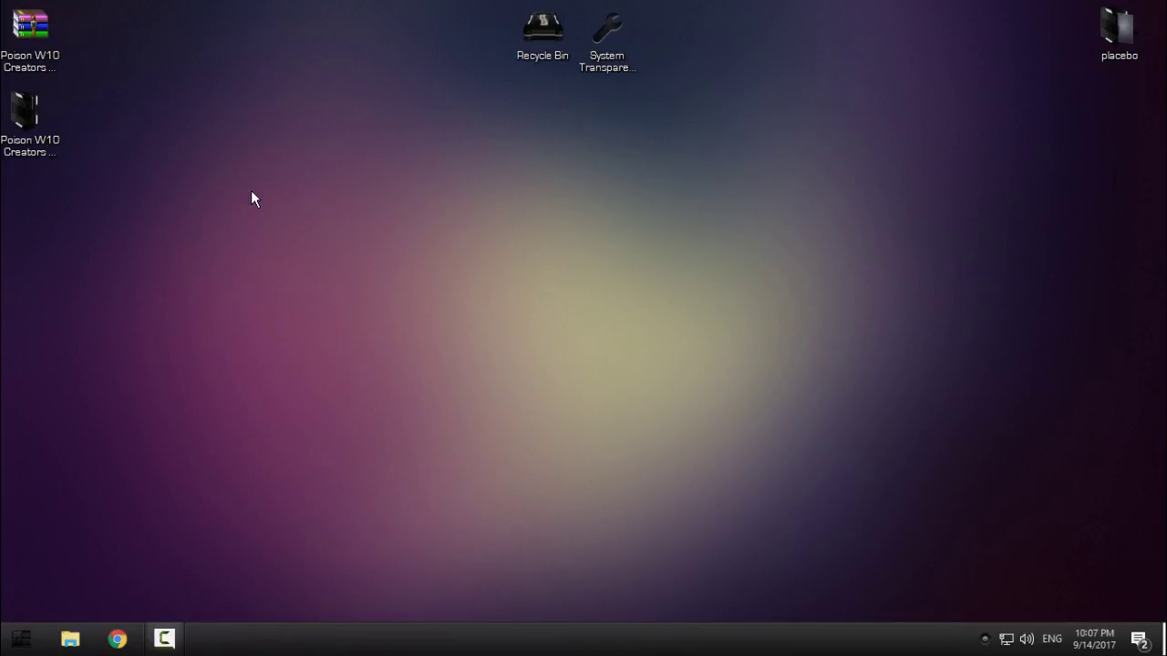
{"action": "left_click", "coordinate": [59, 129]}
{"action": "right_click", "coordinate": [114, 134]}
{"action": "left_click", "coordinate": [143, 208]}
Copy the Poison folder and the Poison theme file from the nested Poison W10 Creators Update 1703 folder on the desktop
{"action": "double_click", "coordinate": [28, 128]}
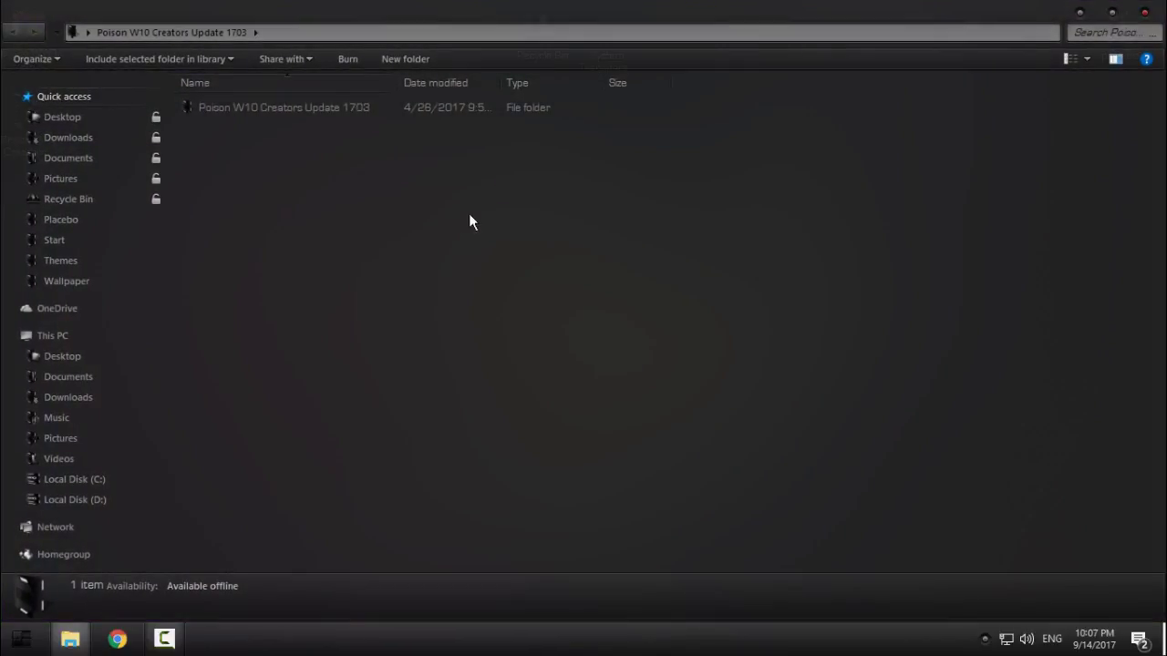
{"action": "left_click_drag", "start_coordinate": [344, 9], "coordinate": [483, 3]}
{"action": "double_click", "coordinate": [273, 107]}
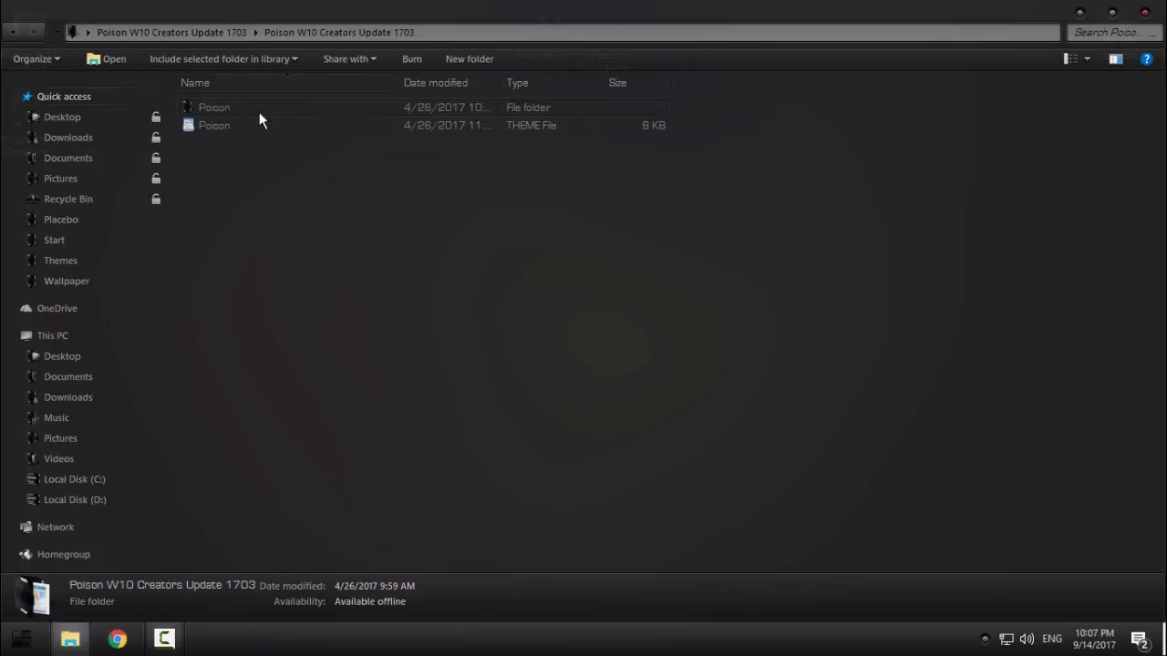
{"action": "left_click", "coordinate": [24, 34]}
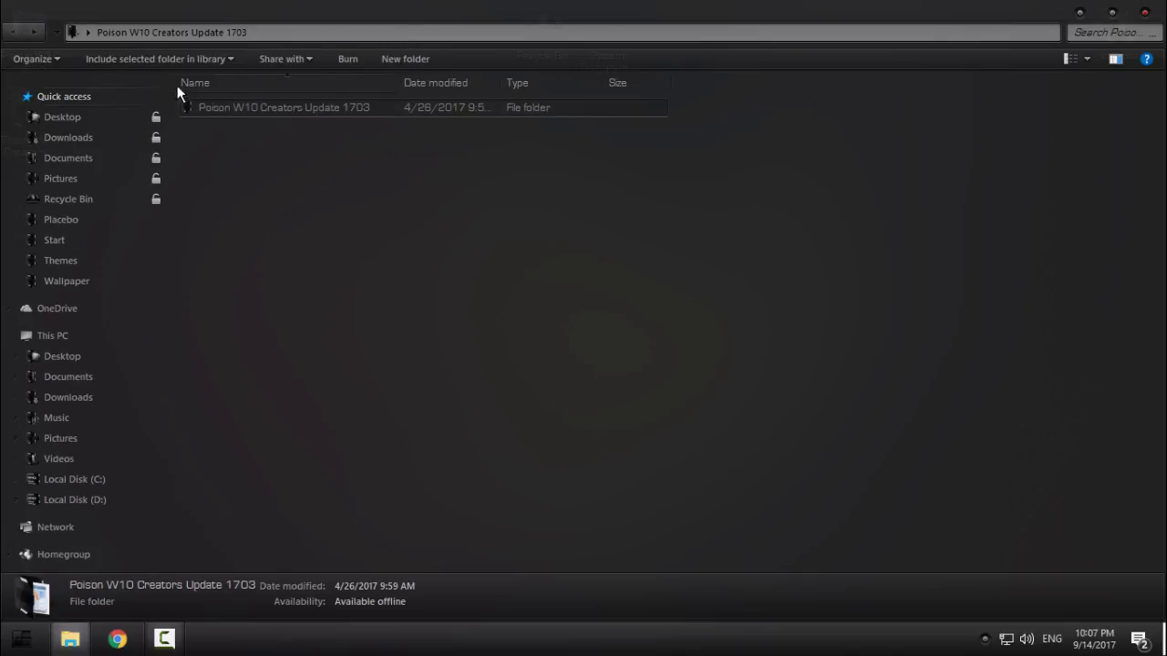
{"action": "left_click", "coordinate": [39, 31]}
{"action": "left_click_drag", "start_coordinate": [251, 150], "coordinate": [198, 108]}
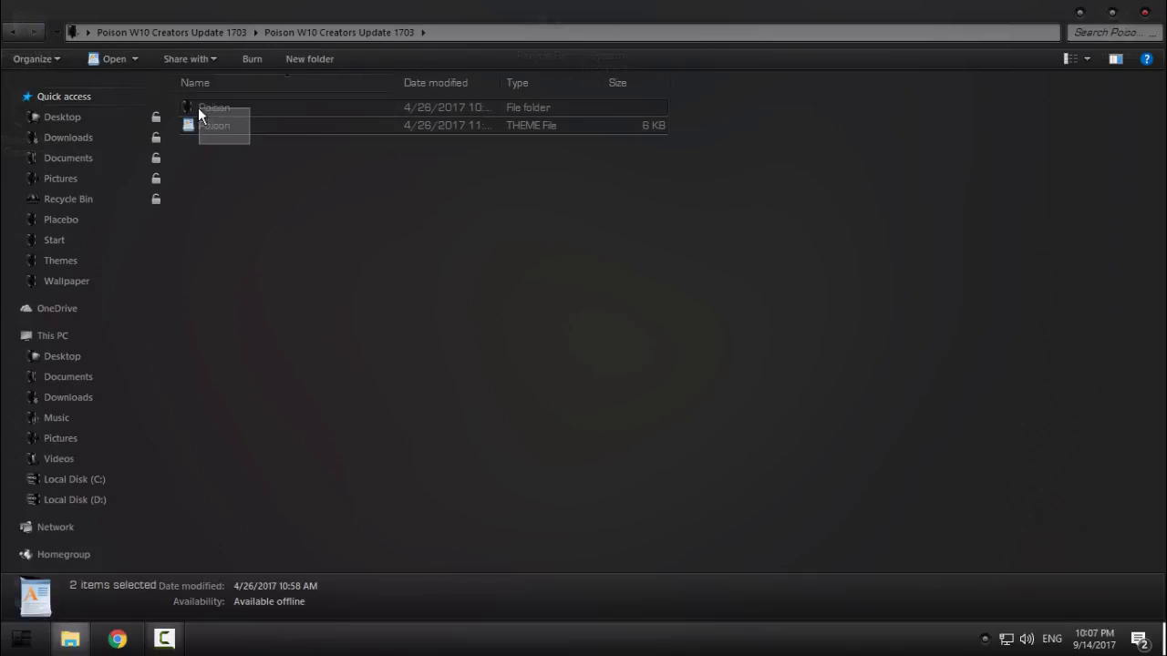
{"action": "right_click", "coordinate": [204, 113]}
{"action": "left_click", "coordinate": [235, 421]}
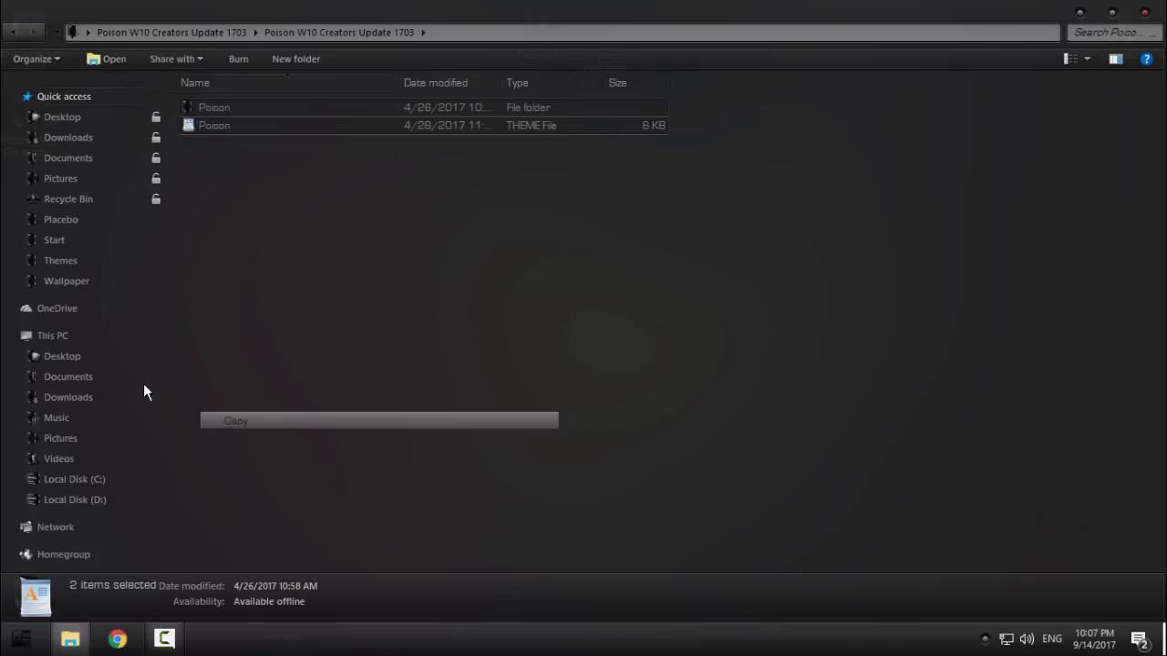
Paste the copied Poison folder and theme file into C:\Windows\Resources\Themes and close the File Explorer window
{"action": "left_click", "coordinate": [80, 479]}
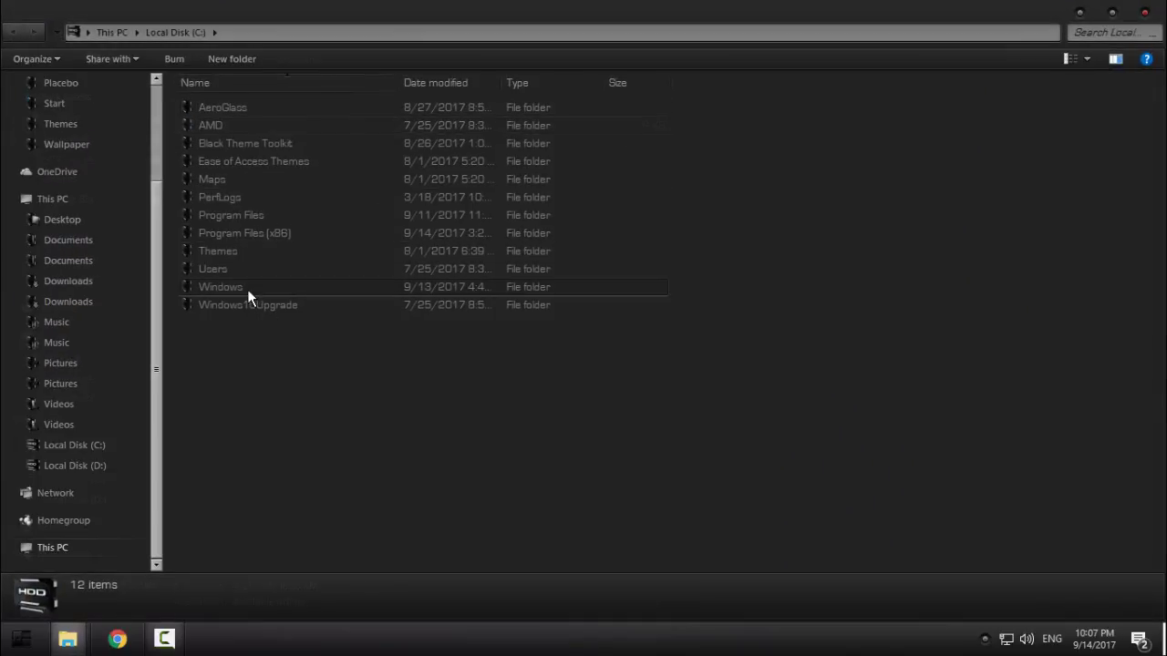
{"action": "double_click", "coordinate": [247, 288]}
{"action": "left_click", "coordinate": [231, 197]}
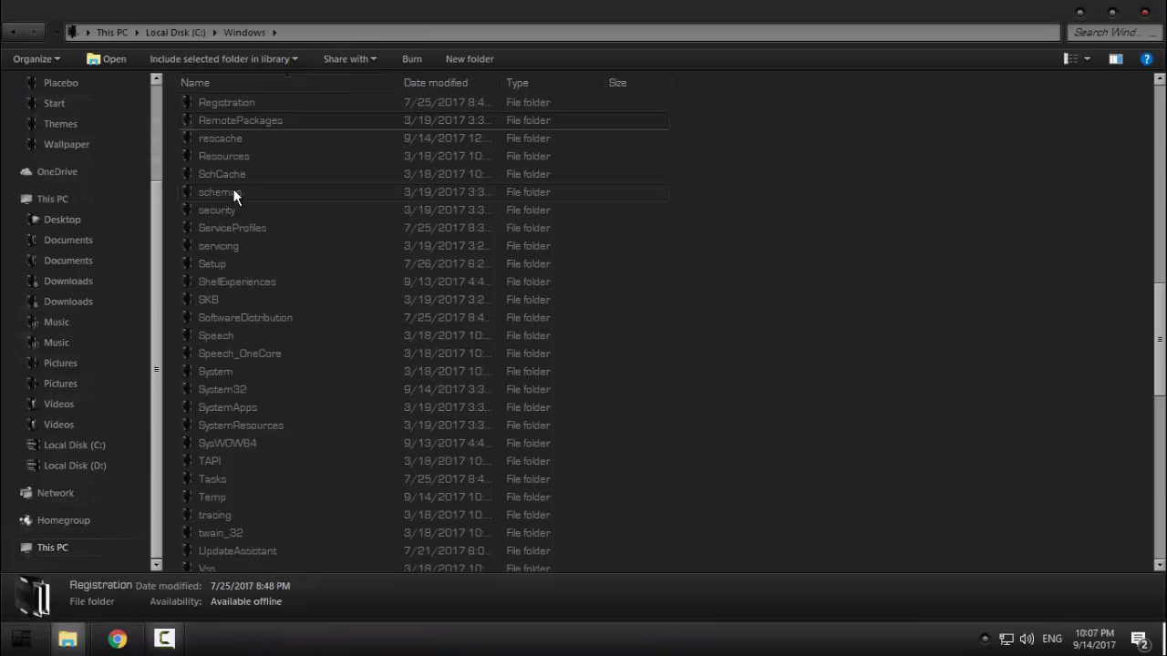
{"action": "key", "text": "r"}
{"action": "key", "text": "Down"}
{"action": "double_click", "coordinate": [244, 157]}
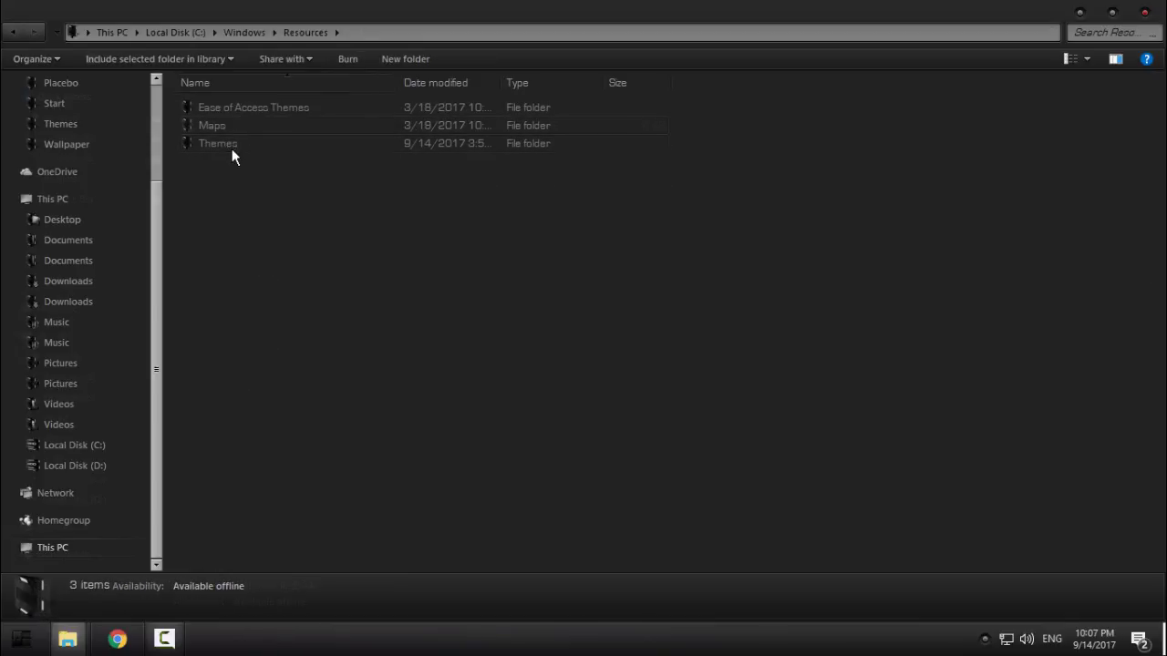
{"action": "double_click", "coordinate": [229, 144]}
{"action": "right_click", "coordinate": [846, 186]}
{"action": "left_click", "coordinate": [889, 328]}
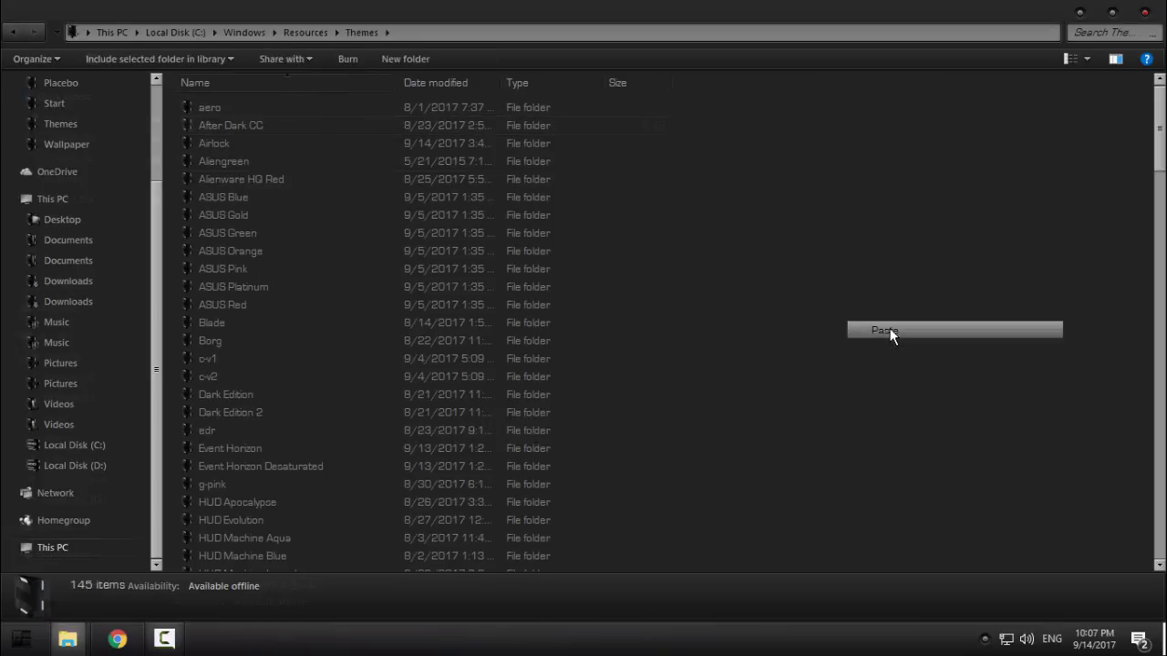
{"action": "left_click", "coordinate": [1145, 12]}
{"action": "left_click", "coordinate": [1145, 13]}
Apply the Poison theme from the desktop's Personalization settings and close the window
{"action": "right_click", "coordinate": [461, 290]}
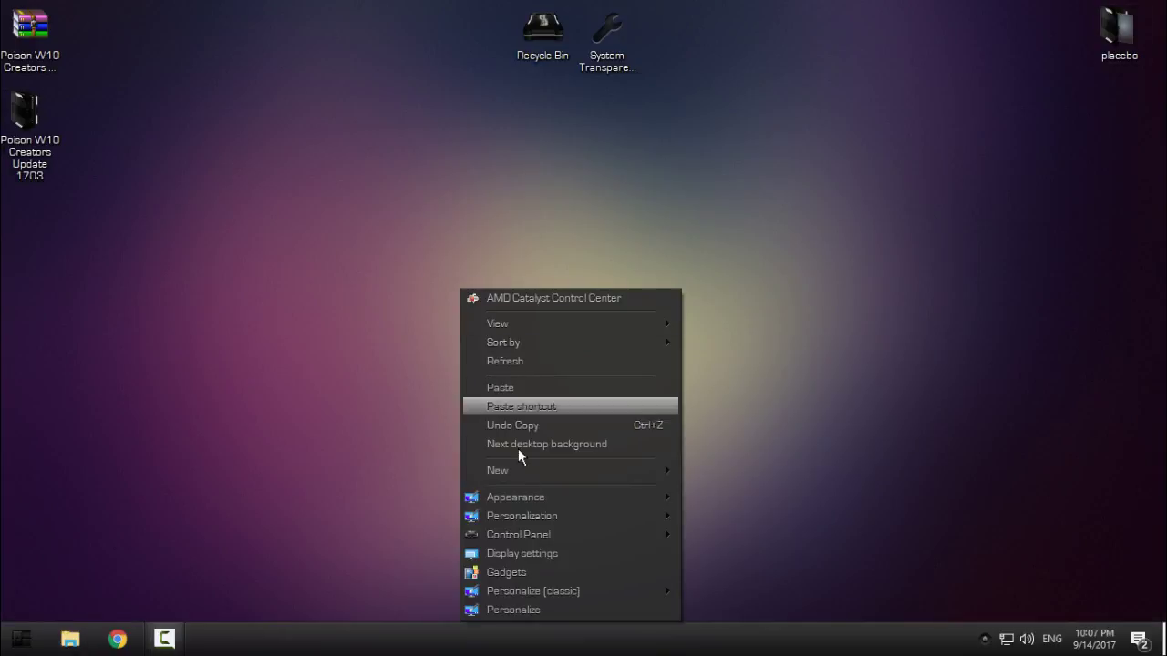
{"action": "mouse_move", "coordinate": [539, 499]}
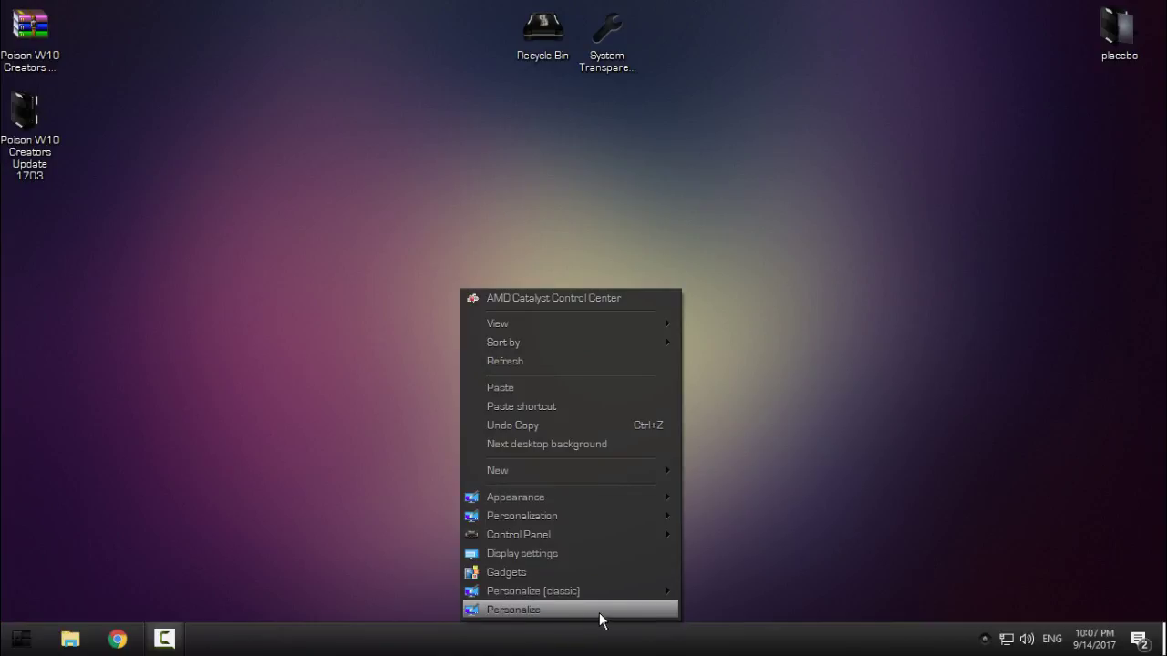
{"action": "mouse_move", "coordinate": [618, 518]}
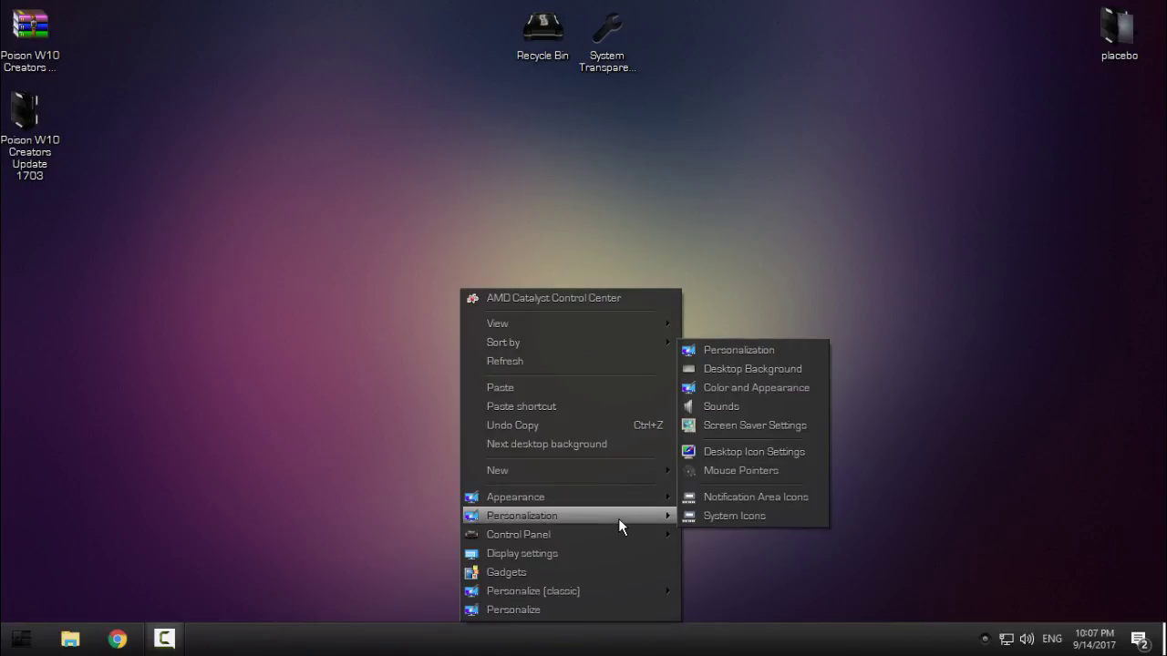
{"action": "left_click", "coordinate": [750, 352]}
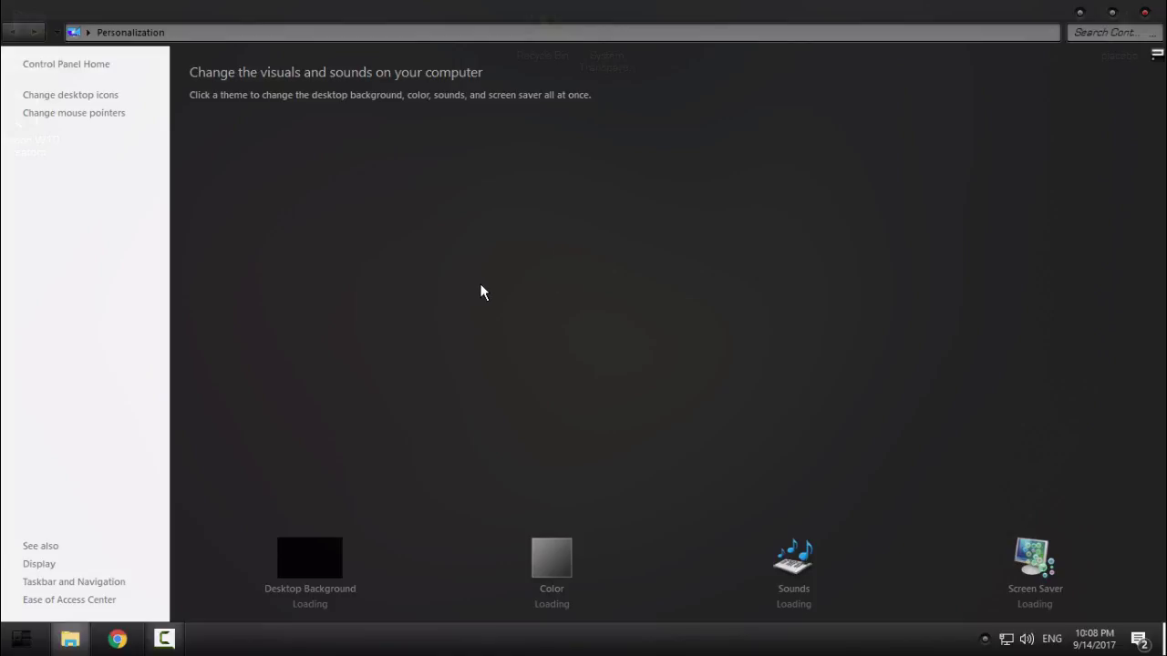
{"action": "scroll", "coordinate": [794, 374], "scroll_direction": "down", "scroll_amount": 5}
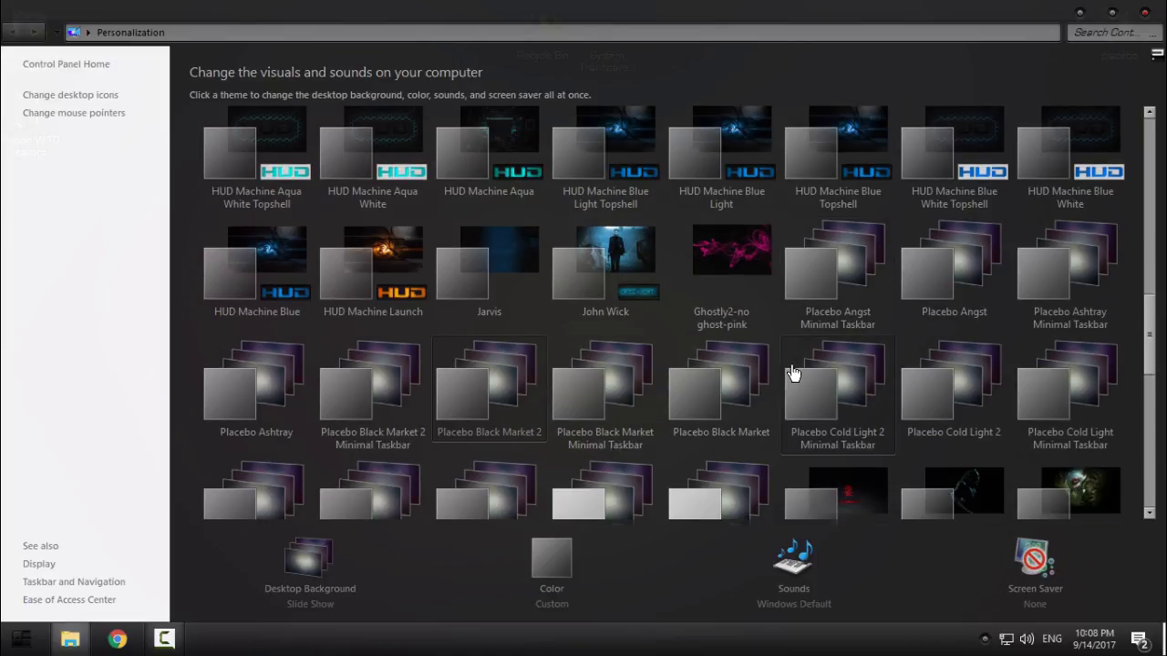
{"action": "scroll", "coordinate": [793, 372], "scroll_direction": "down", "scroll_amount": 1}
{"action": "scroll", "coordinate": [794, 372], "scroll_direction": "up", "scroll_amount": 1}
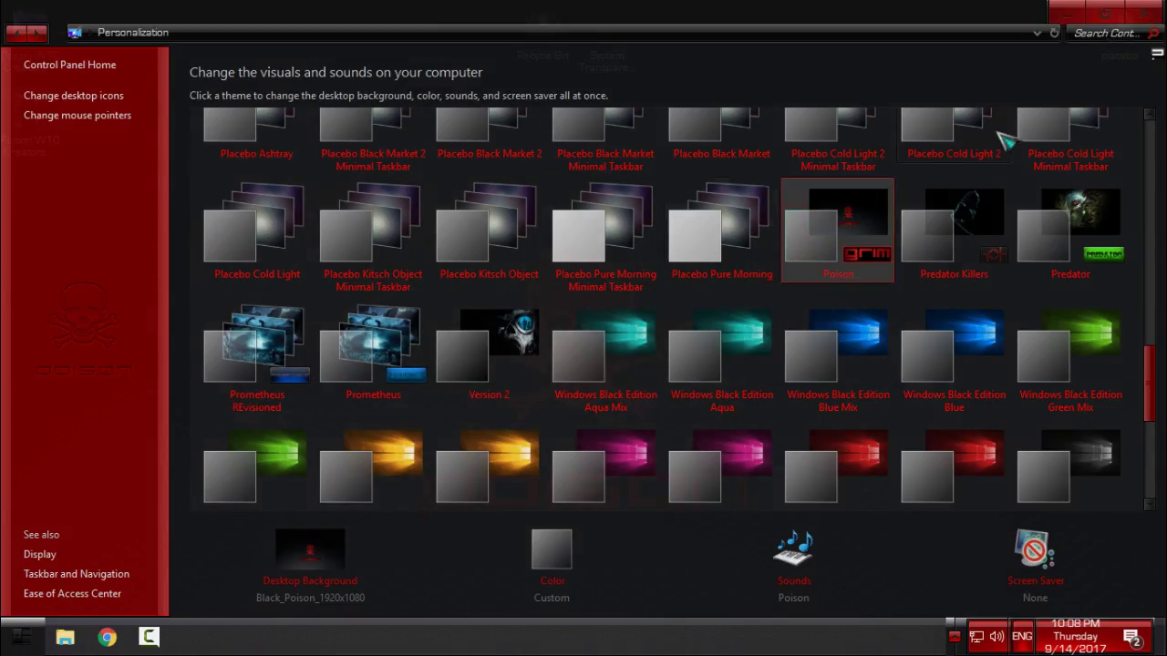
{"action": "left_click", "coordinate": [1139, 20]}
Refresh the desktop and inspect the Start menu's appearance under the Poison theme
{"action": "right_click", "coordinate": [234, 161]}
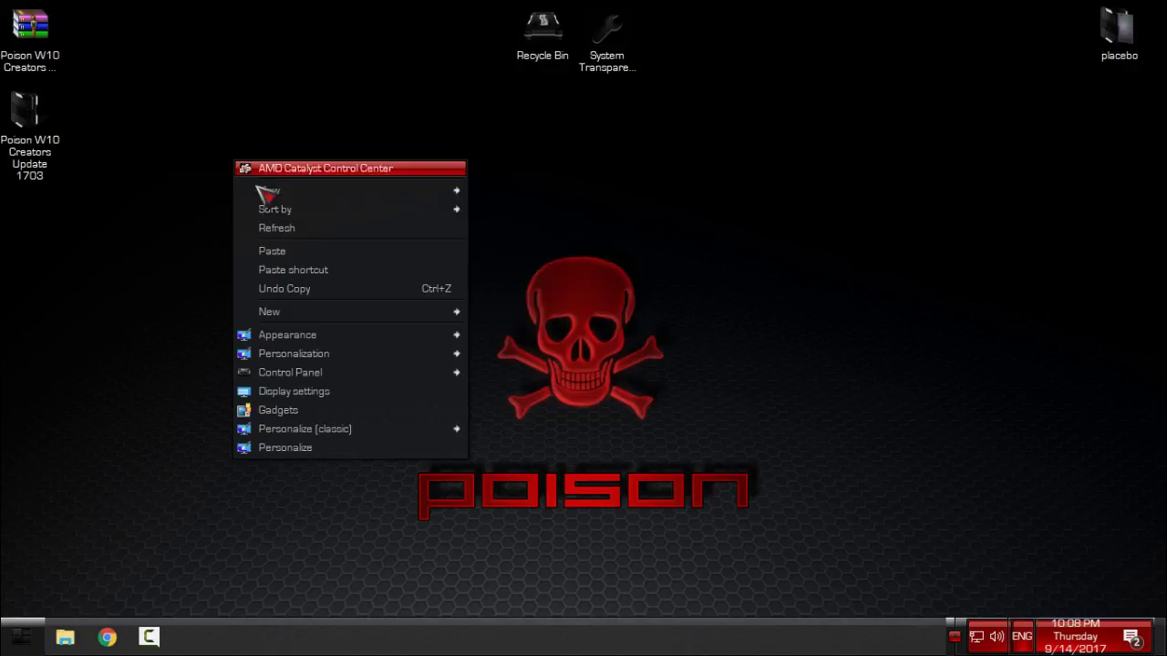
{"action": "left_click", "coordinate": [282, 229]}
{"action": "left_click", "coordinate": [24, 636]}
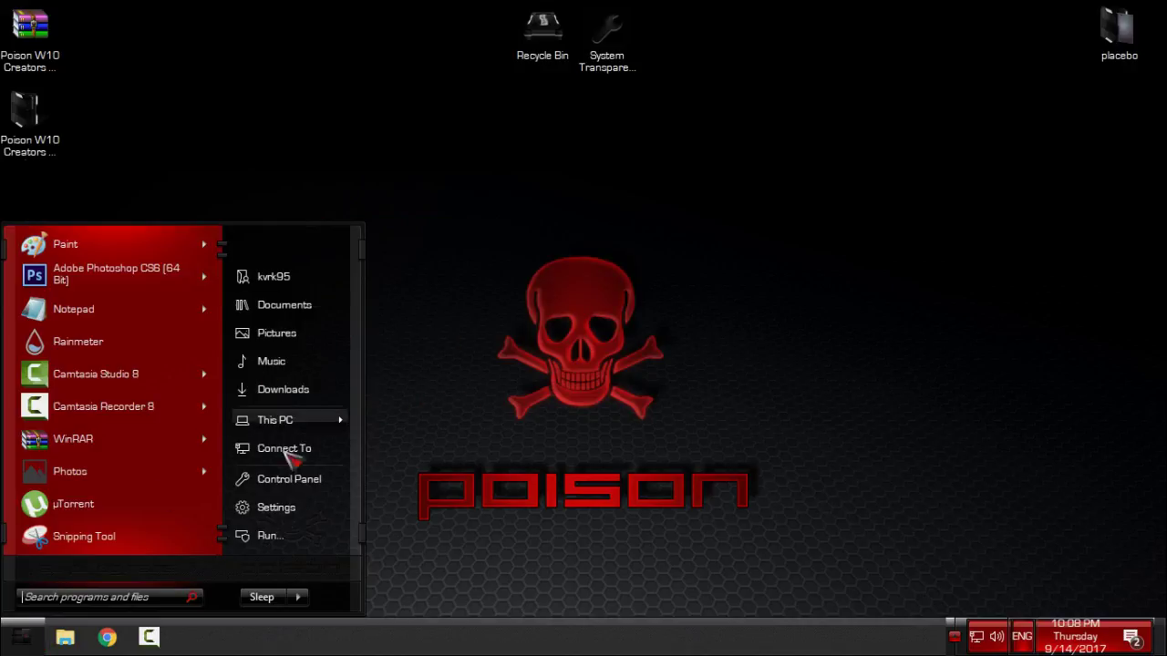
{"action": "mouse_move", "coordinate": [321, 412]}
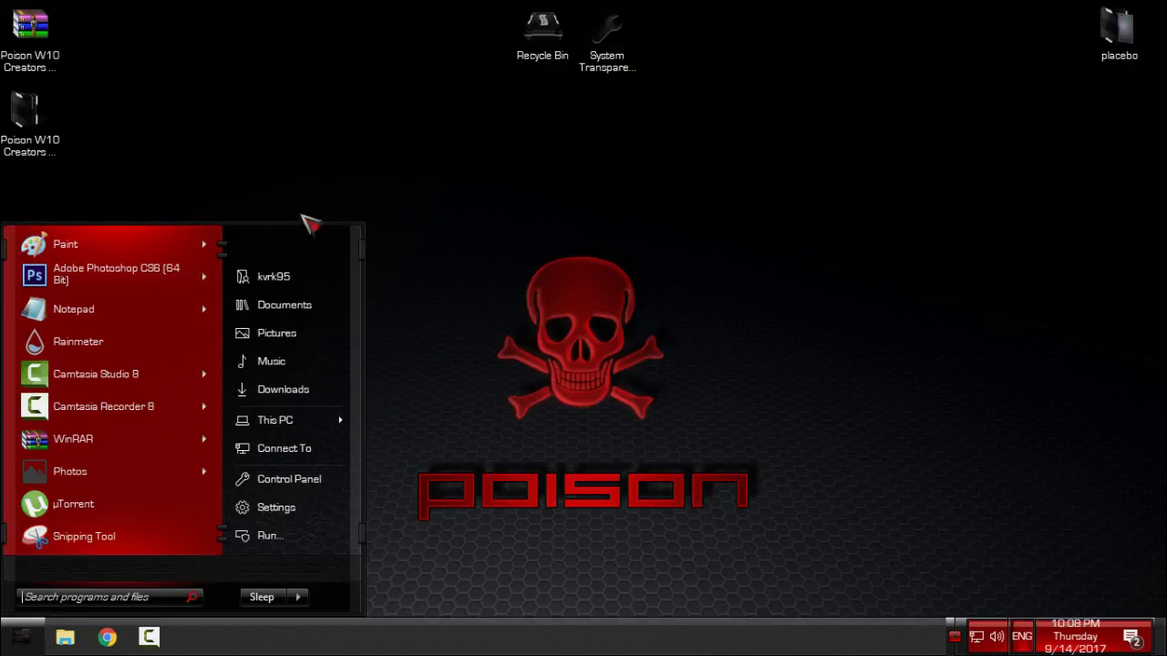
{"action": "left_click", "coordinate": [198, 125]}
{"action": "left_click", "coordinate": [24, 638]}
{"action": "left_click", "coordinate": [24, 638]}
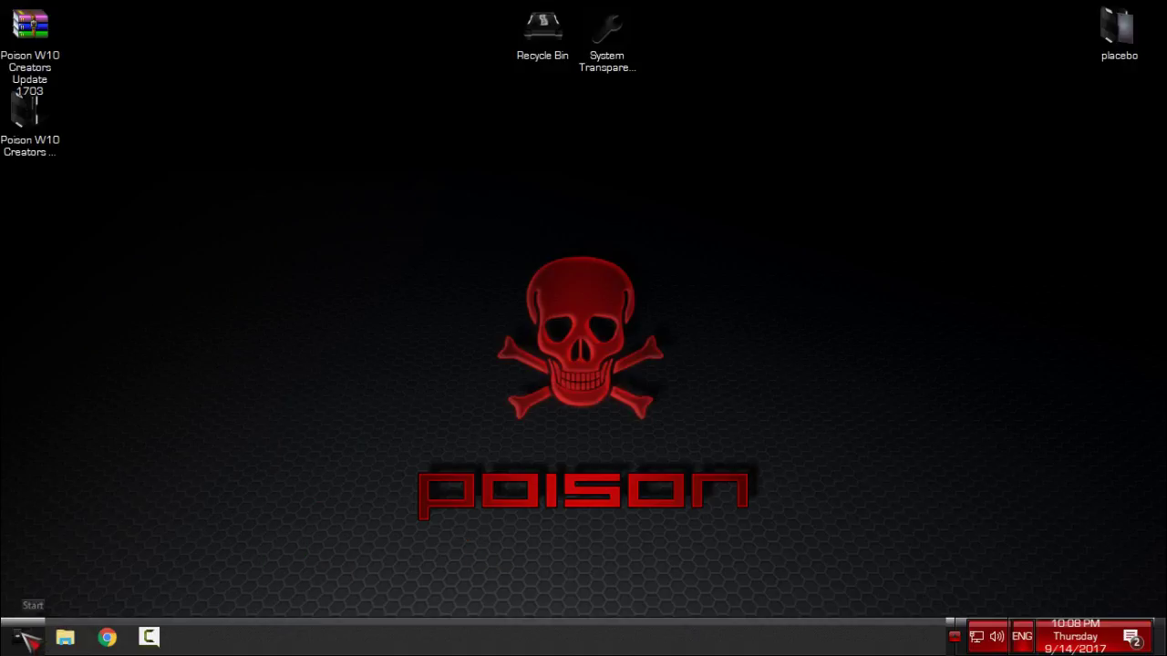
Open the StartIsBack configuration from the Start menu's properties and show its Appearance settings
{"action": "left_click", "coordinate": [26, 640]}
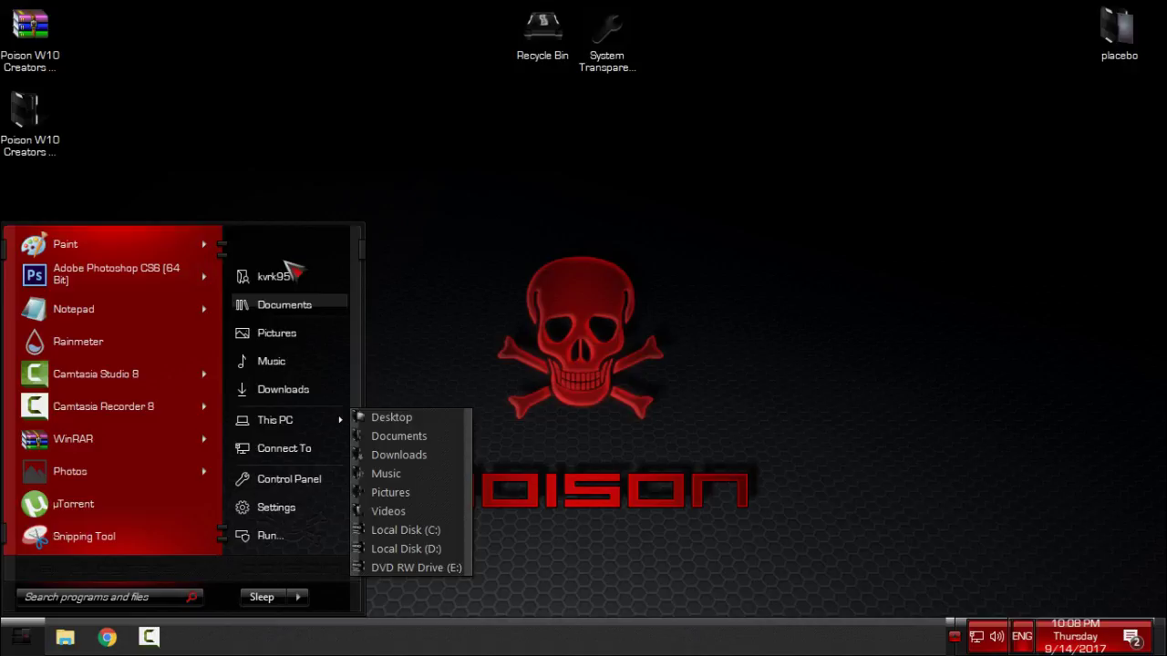
{"action": "right_click", "coordinate": [287, 259]}
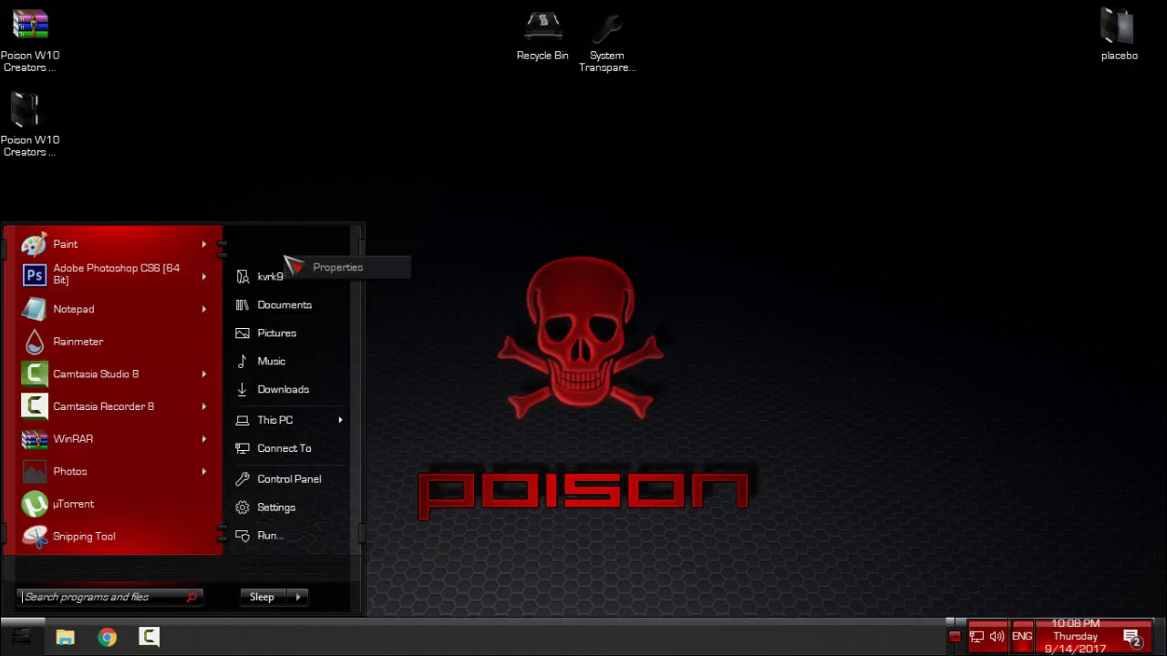
{"action": "left_click", "coordinate": [348, 265]}
{"action": "left_click", "coordinate": [347, 155]}
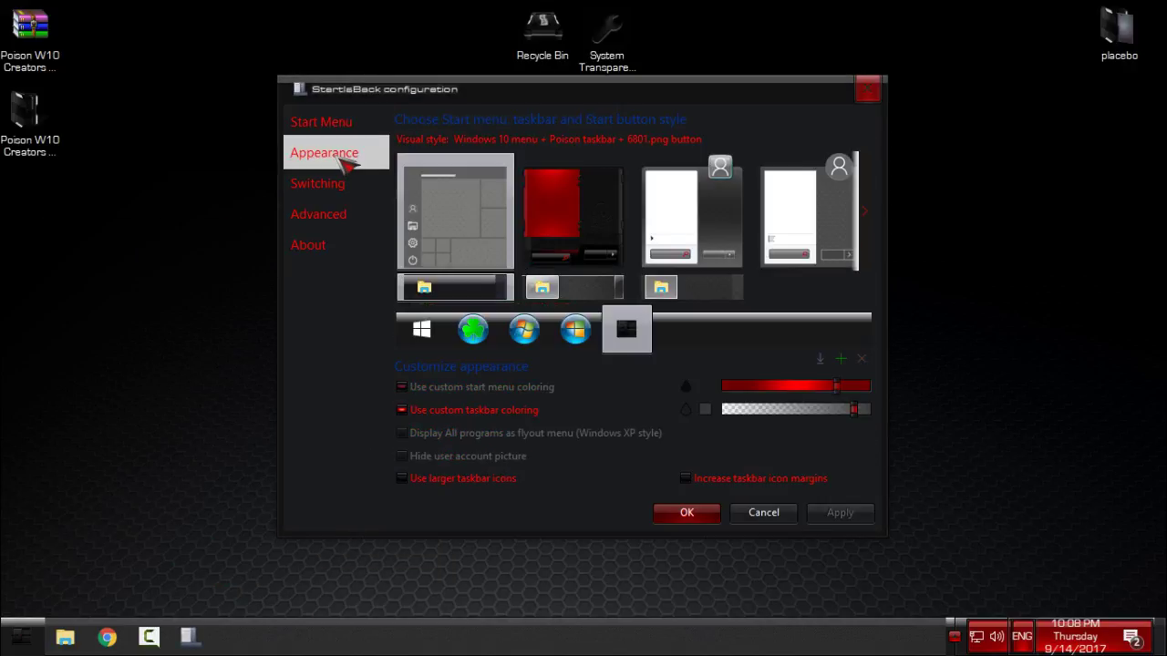
Add the 6801 image from the desktop Poison theme's explorer.exe folder as the Start button, apply it and close the configuration
{"action": "left_click", "coordinate": [842, 360]}
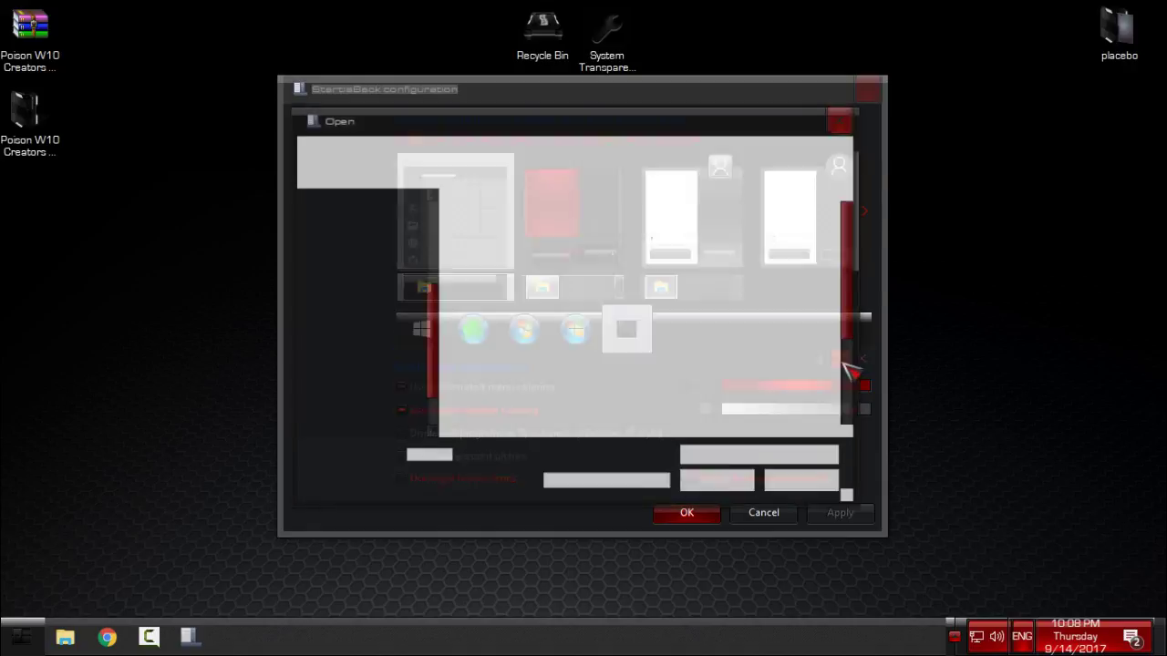
{"action": "left_click", "coordinate": [421, 272]}
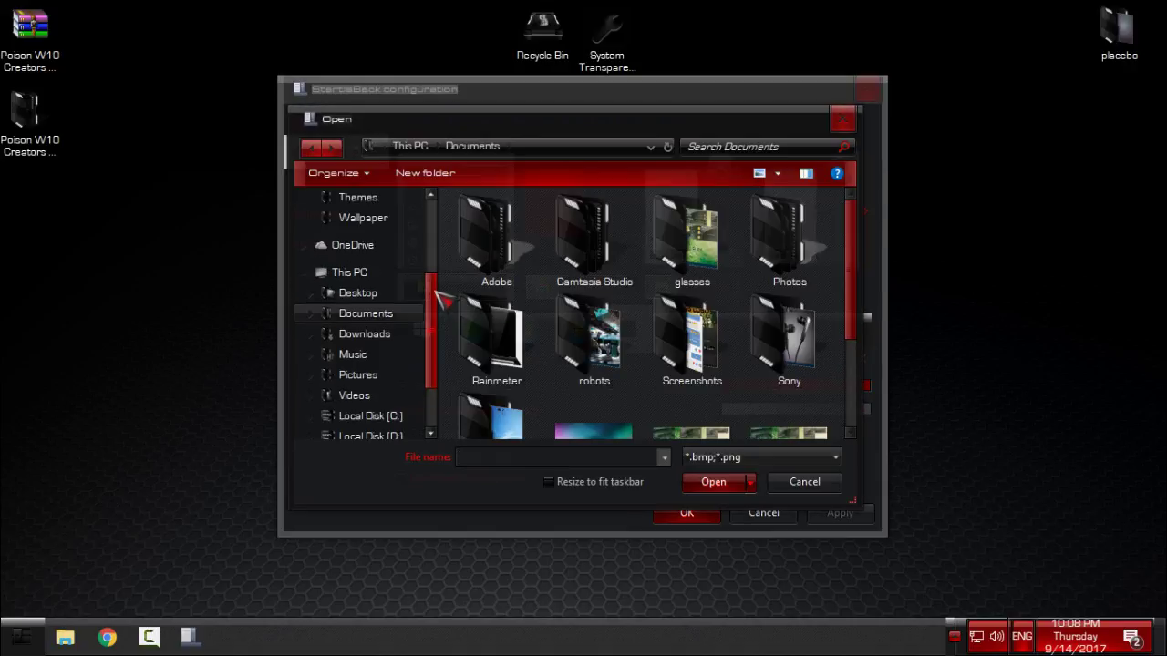
{"action": "left_click", "coordinate": [576, 286]}
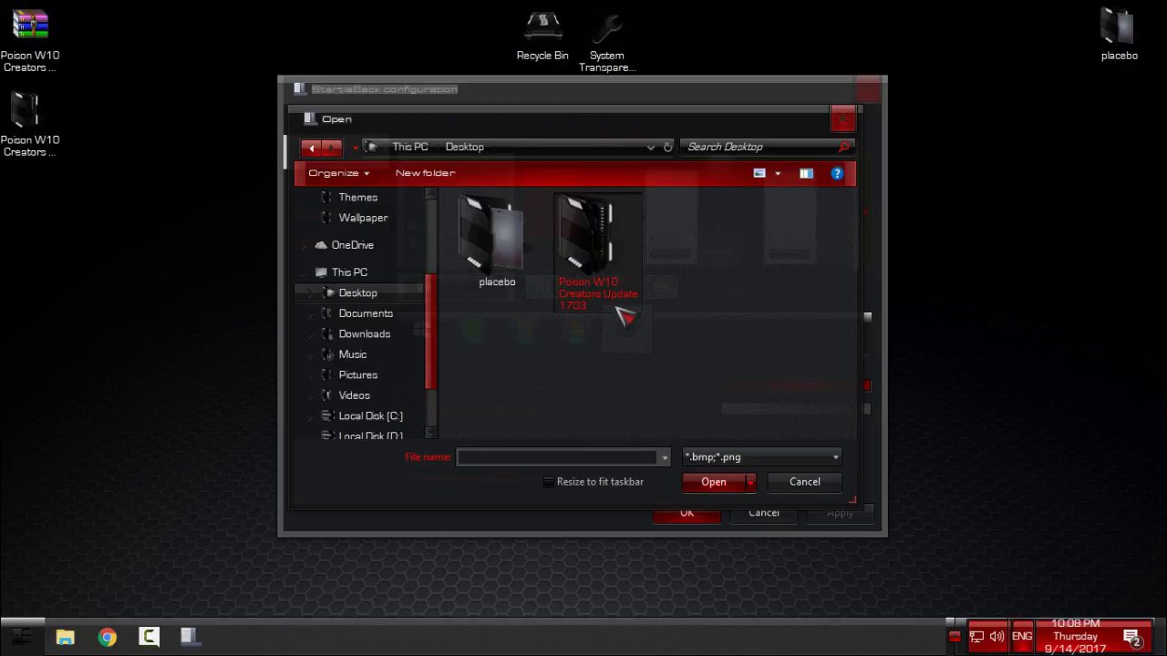
{"action": "double_click", "coordinate": [604, 255]}
{"action": "double_click", "coordinate": [539, 227]}
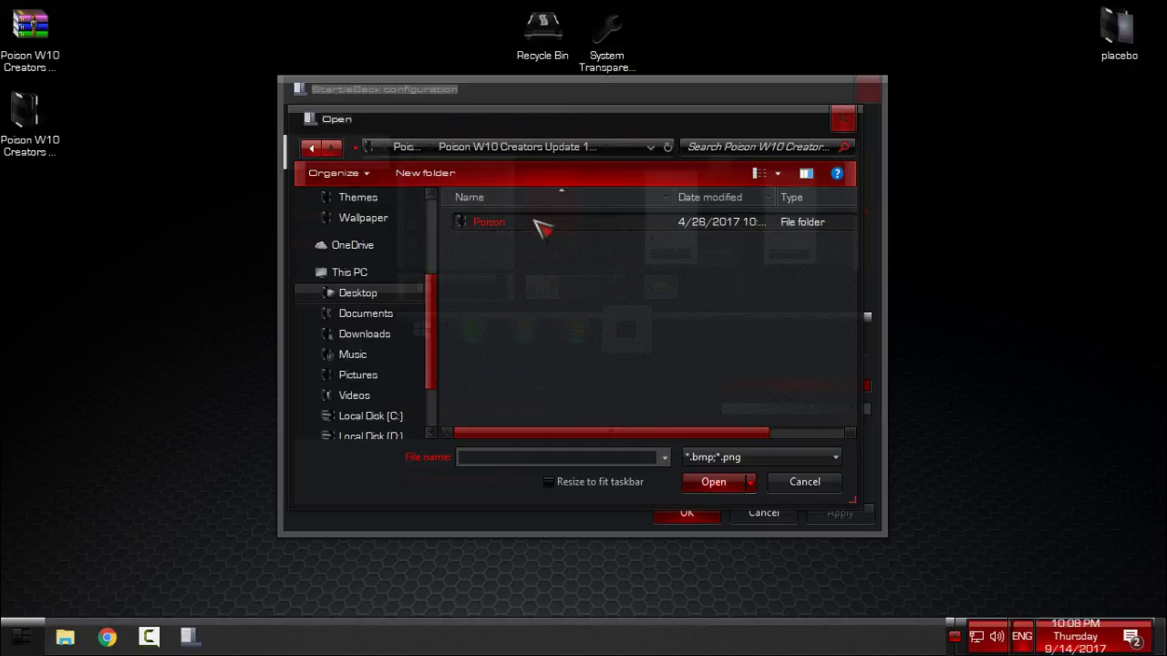
{"action": "double_click", "coordinate": [542, 227]}
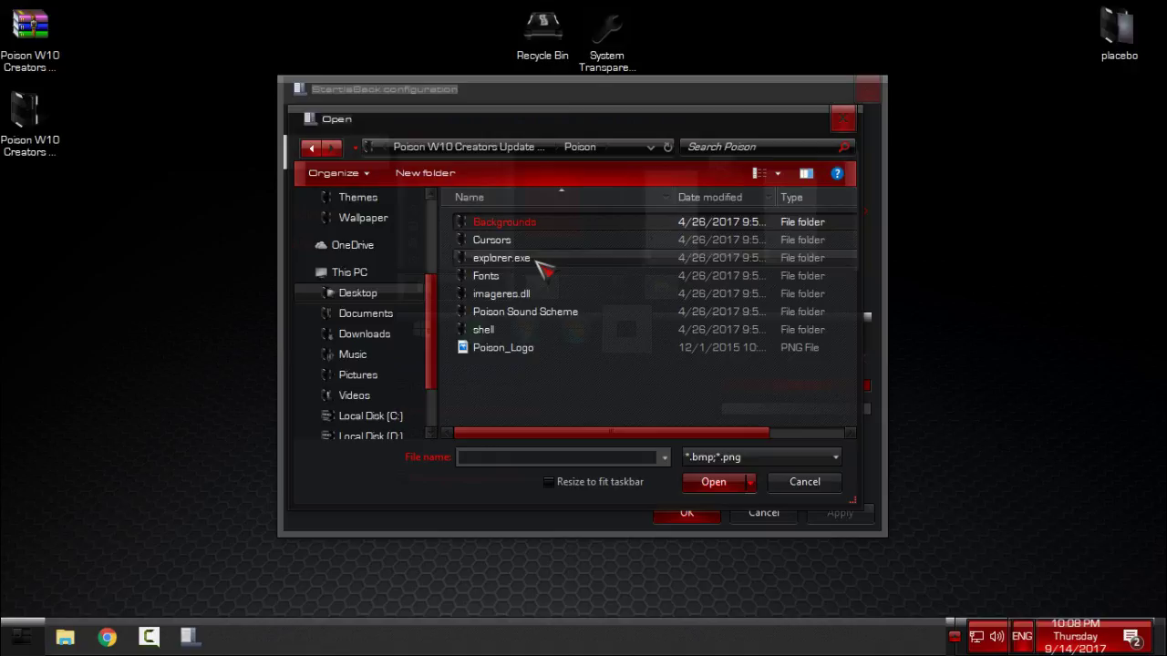
{"action": "double_click", "coordinate": [538, 262]}
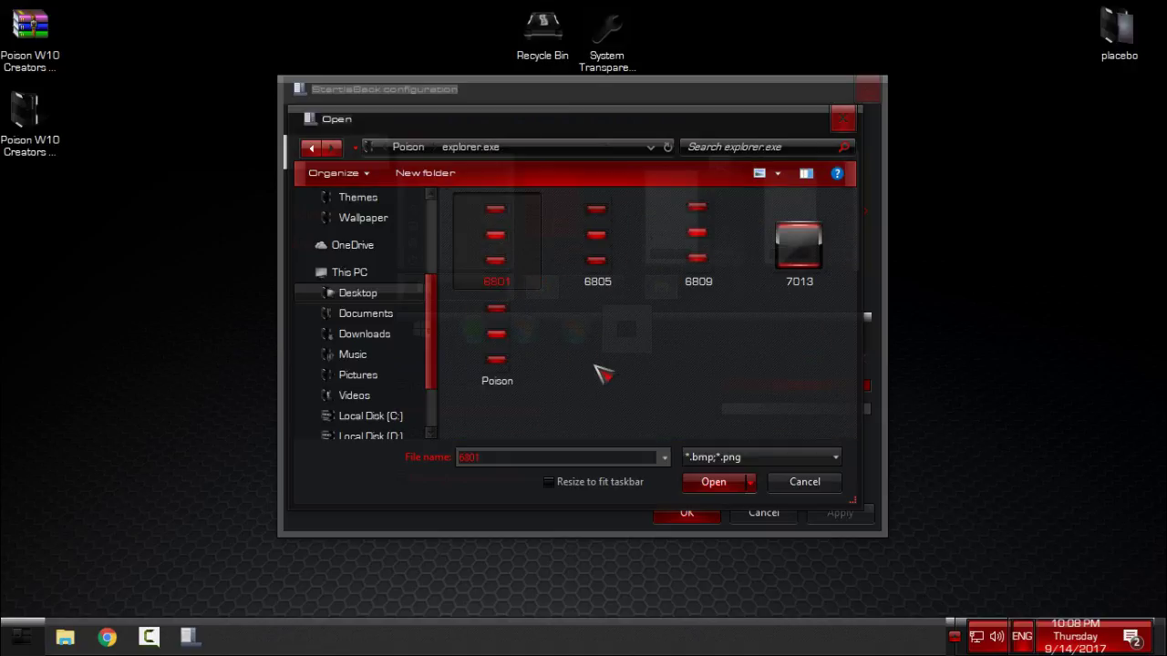
{"action": "left_click", "coordinate": [714, 482]}
{"action": "left_click", "coordinate": [687, 513]}
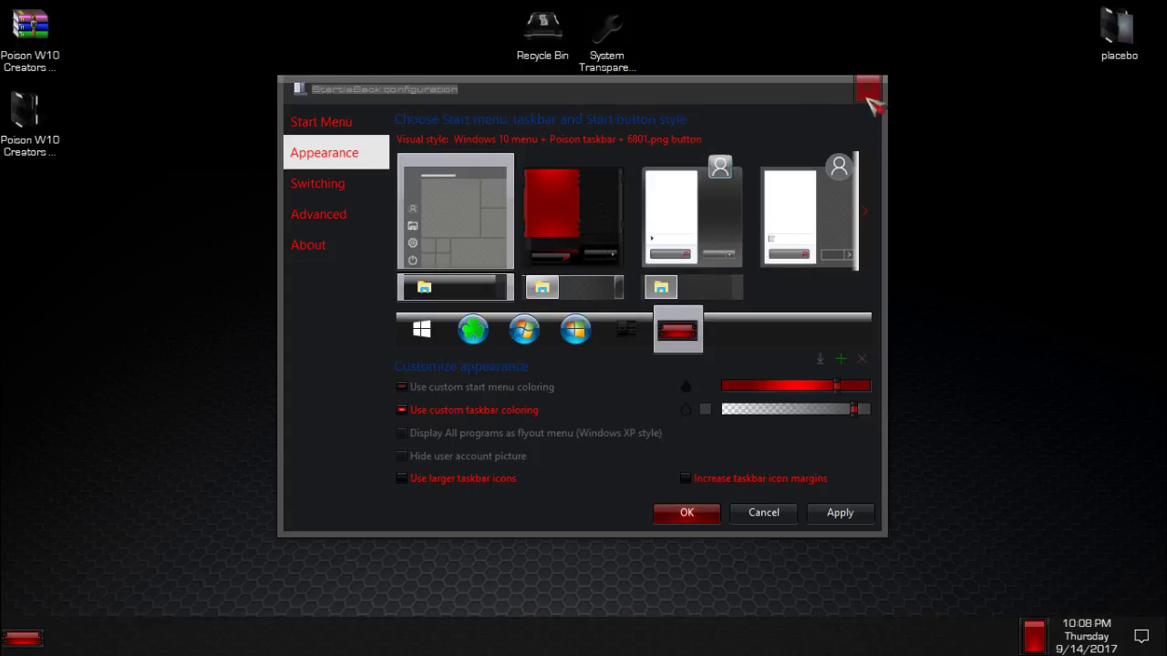
{"action": "left_click", "coordinate": [867, 88]}
Refresh the desktop and open the Start menu to check the new Start button
{"action": "right_click", "coordinate": [197, 291]}
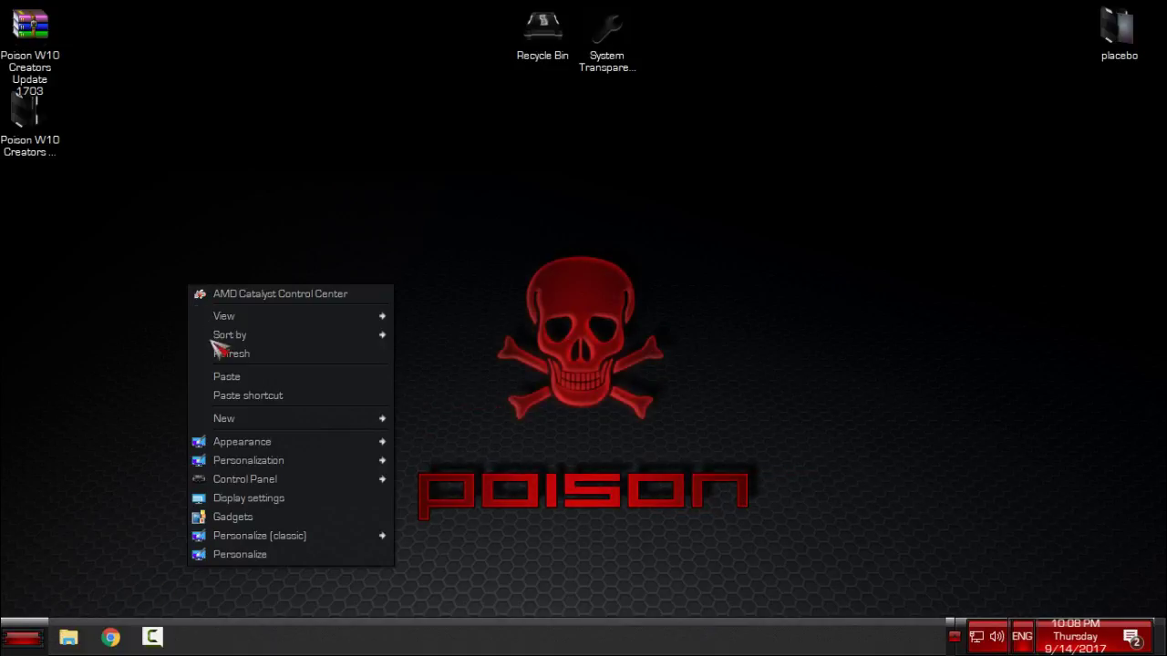
{"action": "left_click", "coordinate": [219, 351]}
{"action": "left_click", "coordinate": [23, 637]}
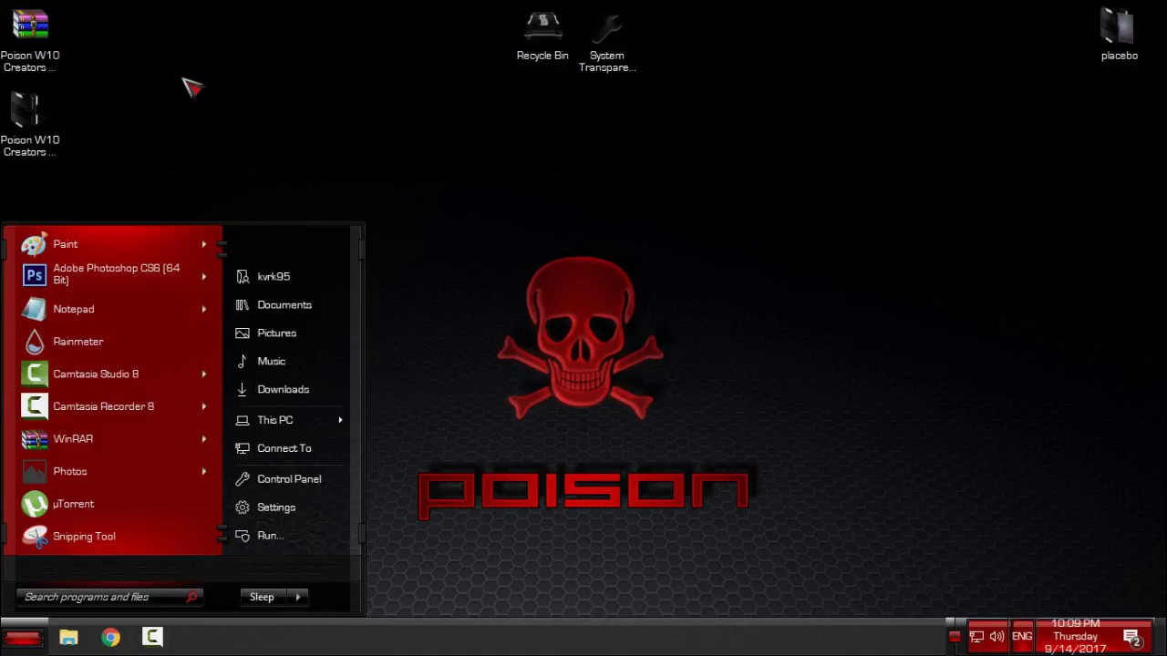
Refresh the desktop, view a File Explorer window under the Poison theme and close it
{"action": "right_click", "coordinate": [183, 79]}
{"action": "left_click", "coordinate": [226, 148]}
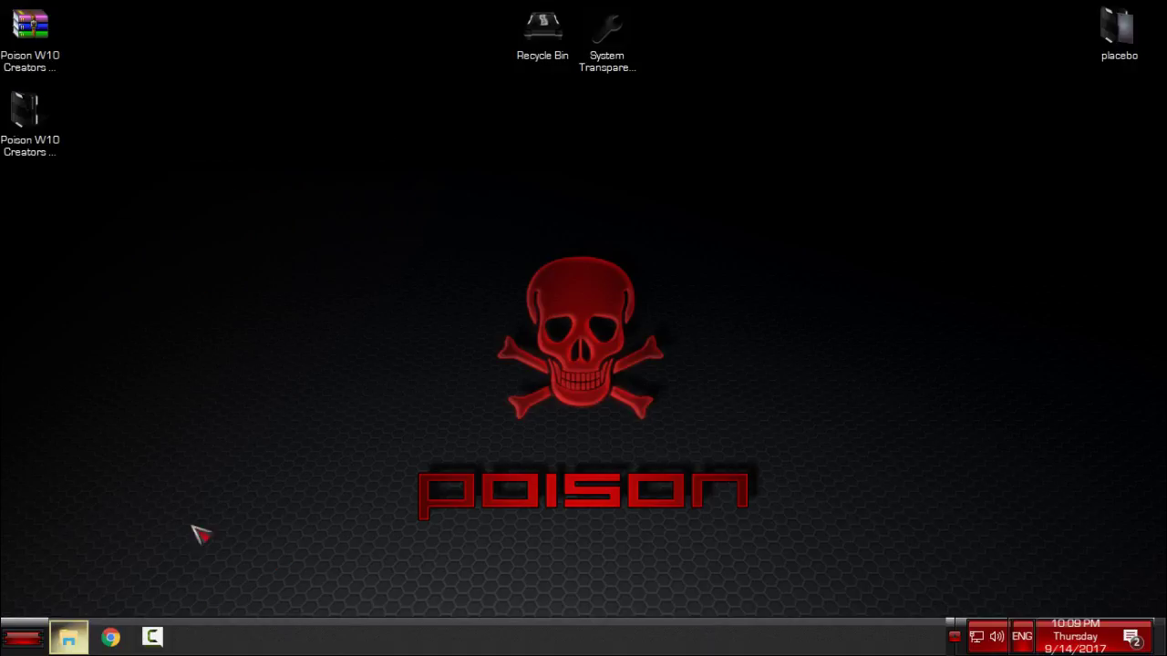
{"action": "key", "text": "super+e"}
{"action": "left_click_drag", "start_coordinate": [598, 13], "coordinate": [576, 3]}
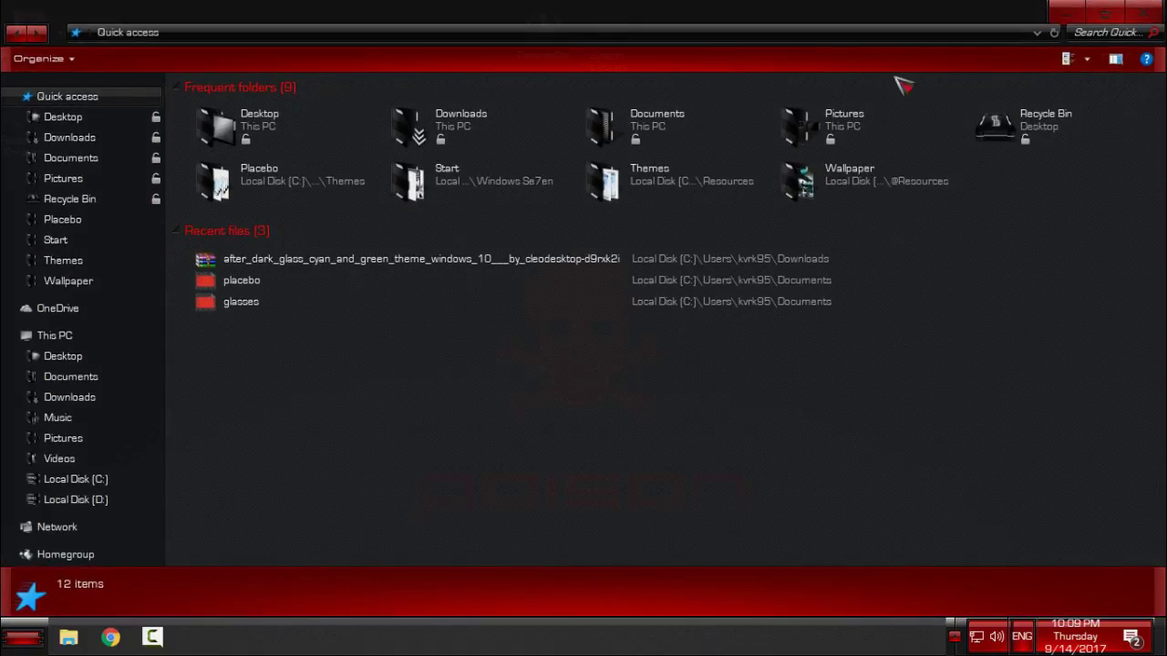
{"action": "left_click", "coordinate": [1155, 16]}
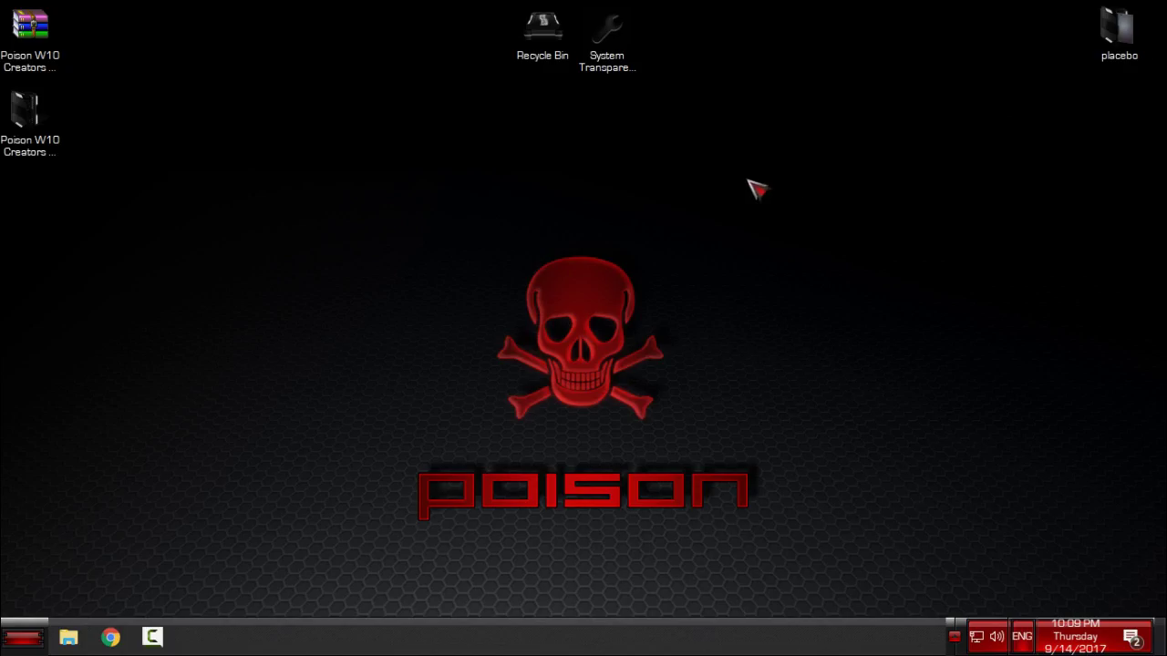
Set System Transparency to 220 with hover-over thumbnails affected, and apply it from the program's setup window
{"action": "left_click", "coordinate": [954, 637]}
{"action": "right_click", "coordinate": [955, 602]}
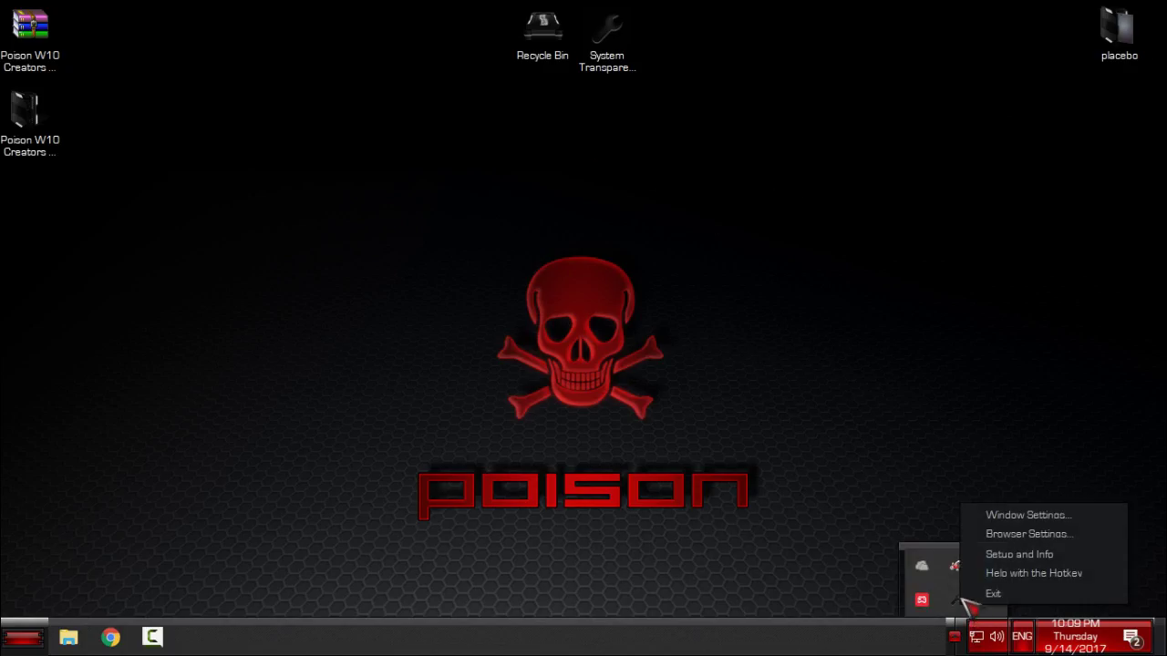
{"action": "right_click", "coordinate": [589, 201]}
{"action": "left_click", "coordinate": [670, 270]}
{"action": "left_click", "coordinate": [954, 637]}
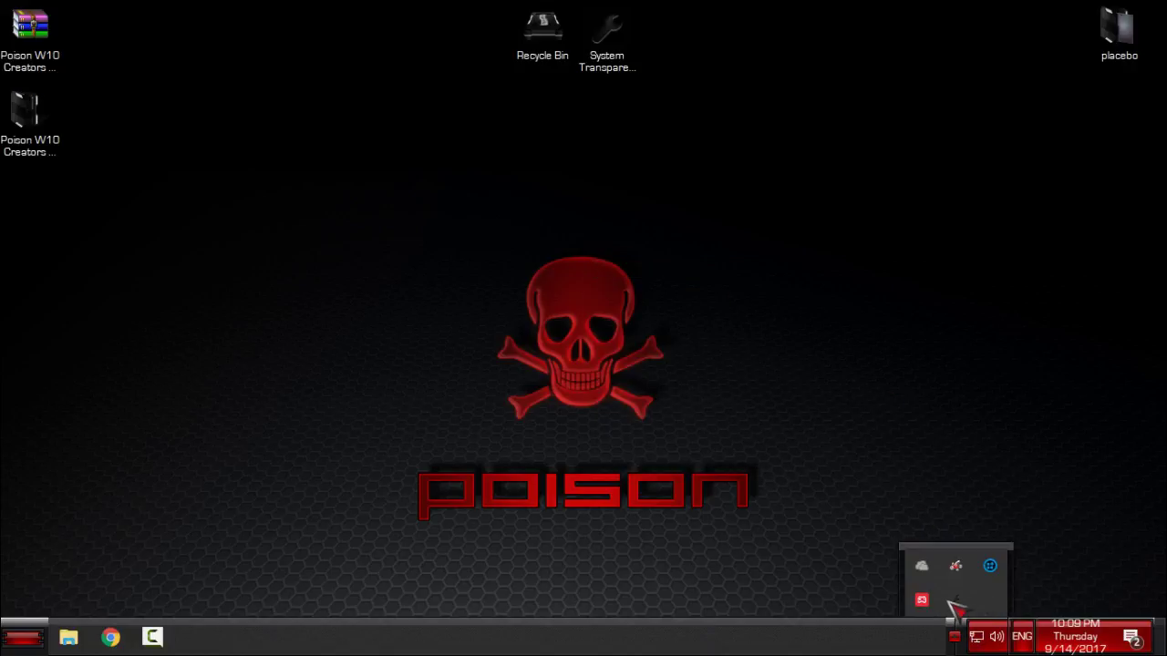
{"action": "right_click", "coordinate": [955, 603]}
{"action": "left_click", "coordinate": [1012, 555]}
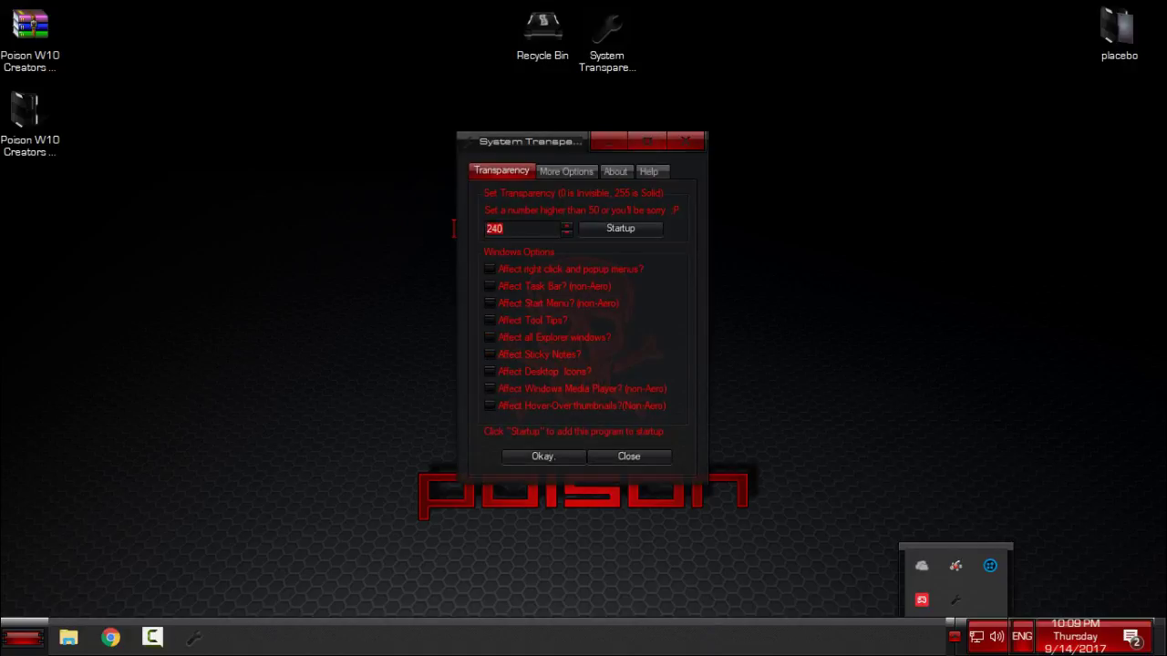
{"action": "left_click", "coordinate": [560, 408]}
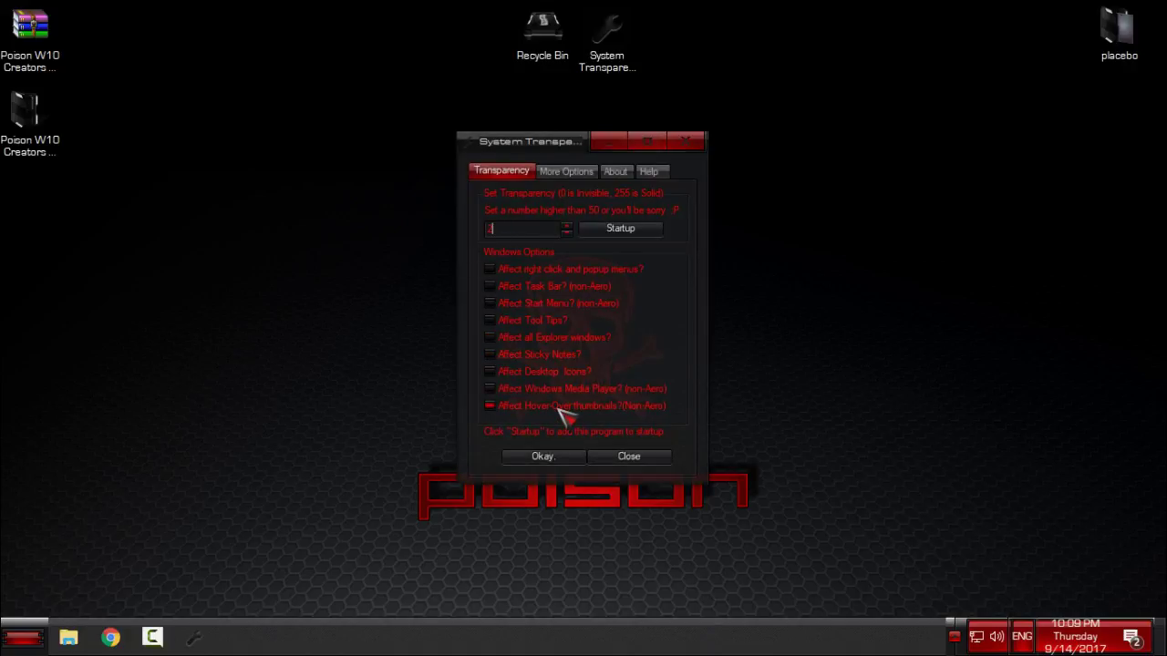
{"action": "left_click", "coordinate": [543, 457]}
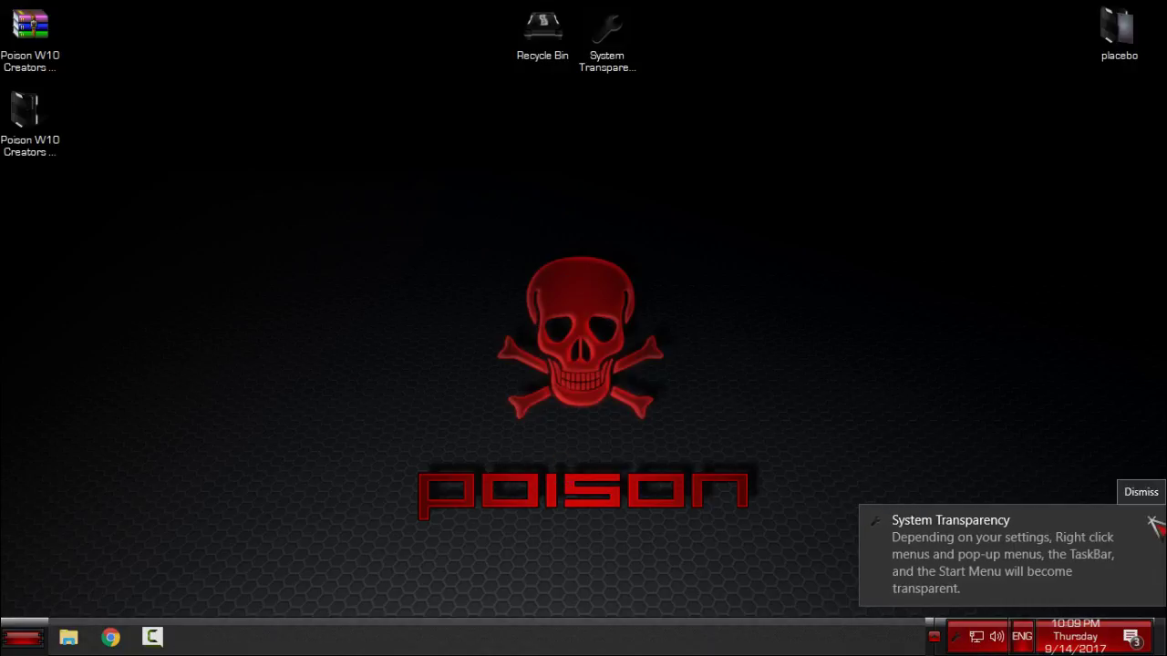
Open the Poison theme folder, view its transparency in a floating and a maximized window, and close it
{"action": "double_click", "coordinate": [57, 130]}
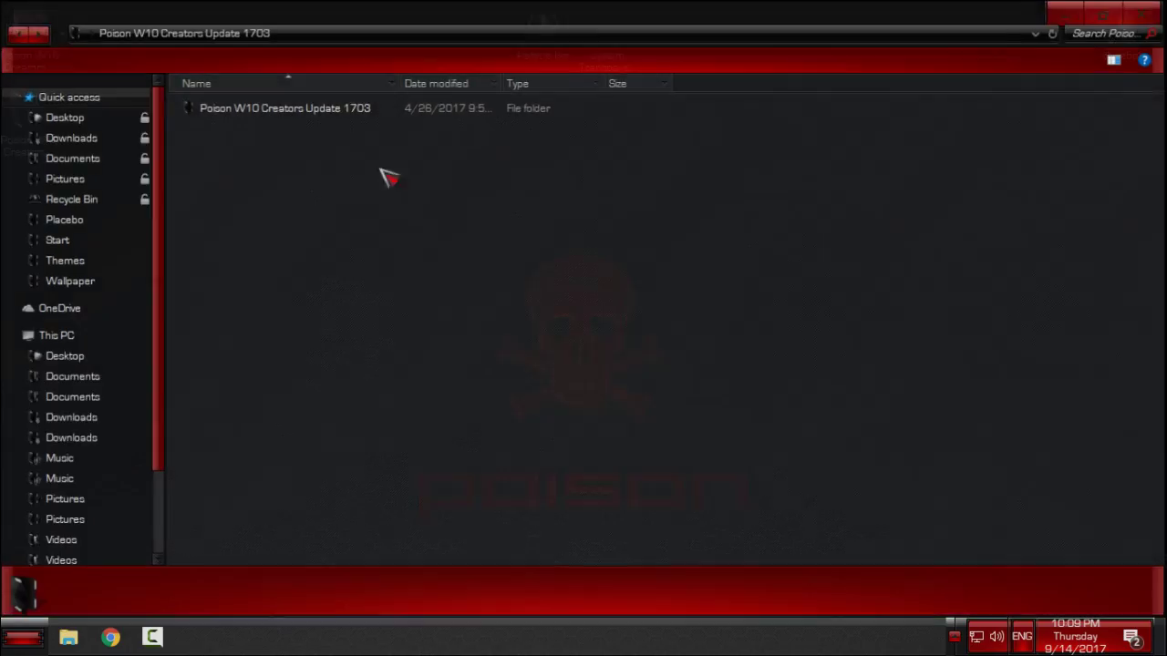
{"action": "left_click_drag", "start_coordinate": [528, 11], "coordinate": [617, 88]}
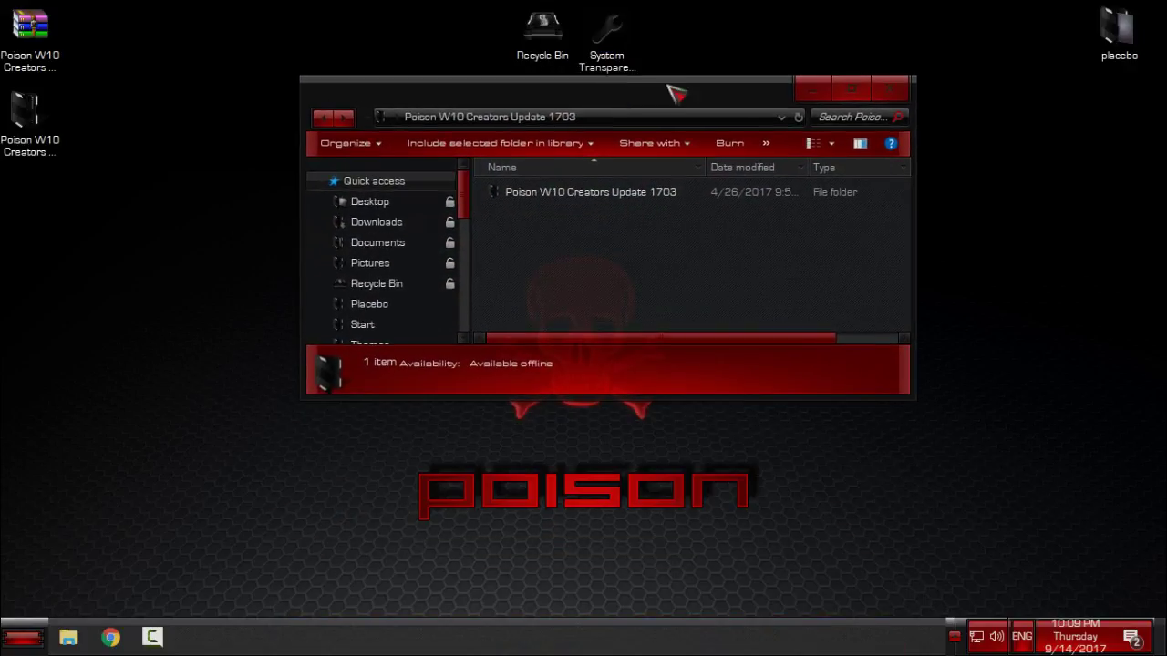
{"action": "left_click", "coordinate": [851, 91]}
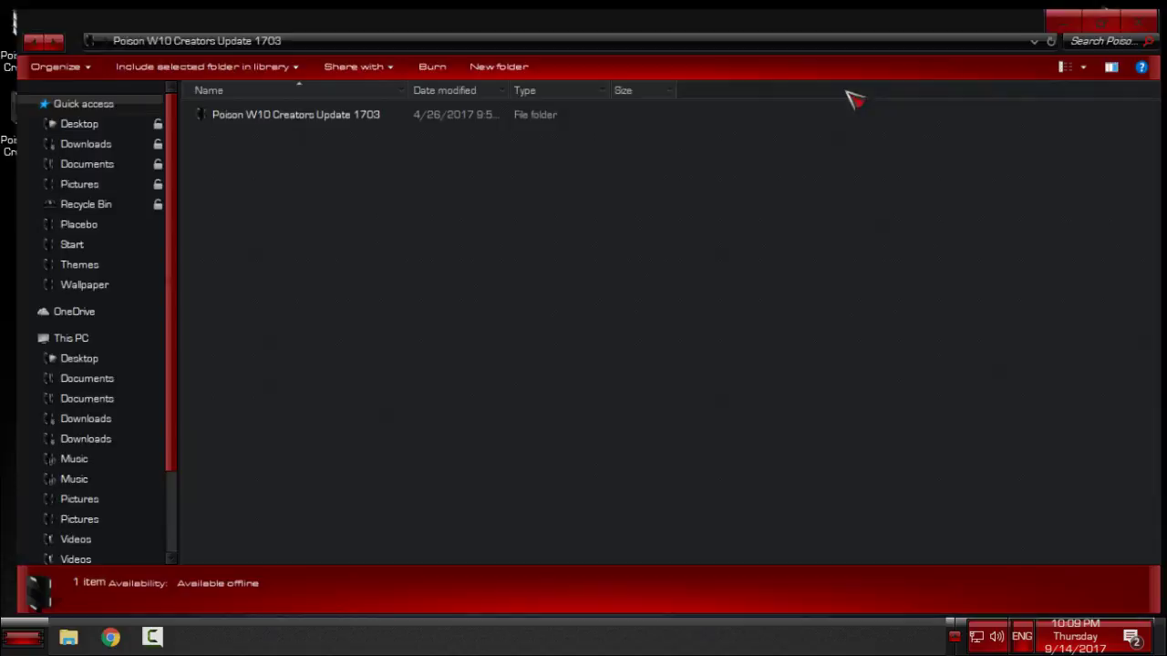
{"action": "left_click", "coordinate": [1130, 13]}
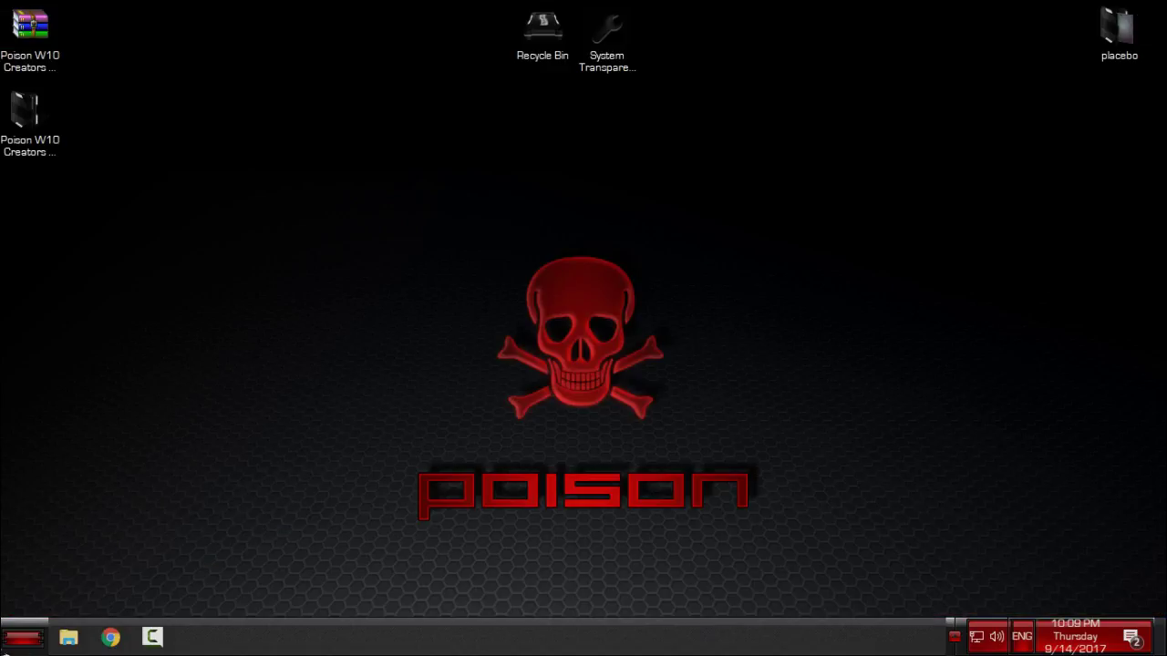
Open Control Panel, inspect it maximized and snapped to half the screen, and close it
{"action": "left_click", "coordinate": [23, 637]}
{"action": "left_click", "coordinate": [315, 483]}
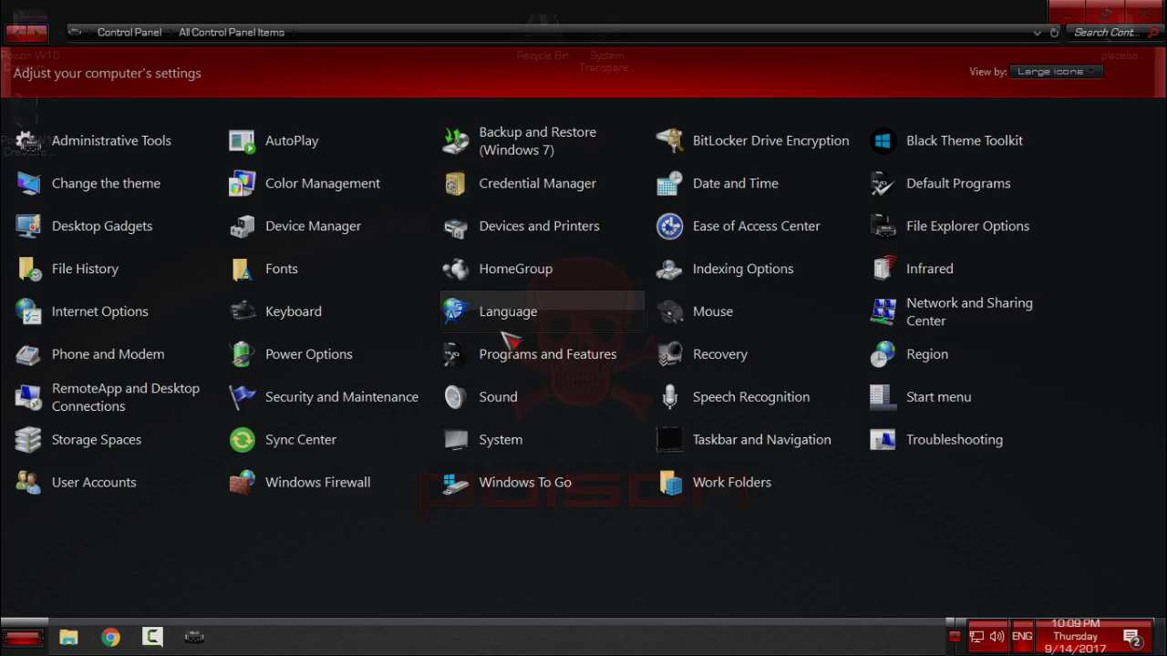
{"action": "left_click_drag", "start_coordinate": [626, 11], "coordinate": [1166, 287]}
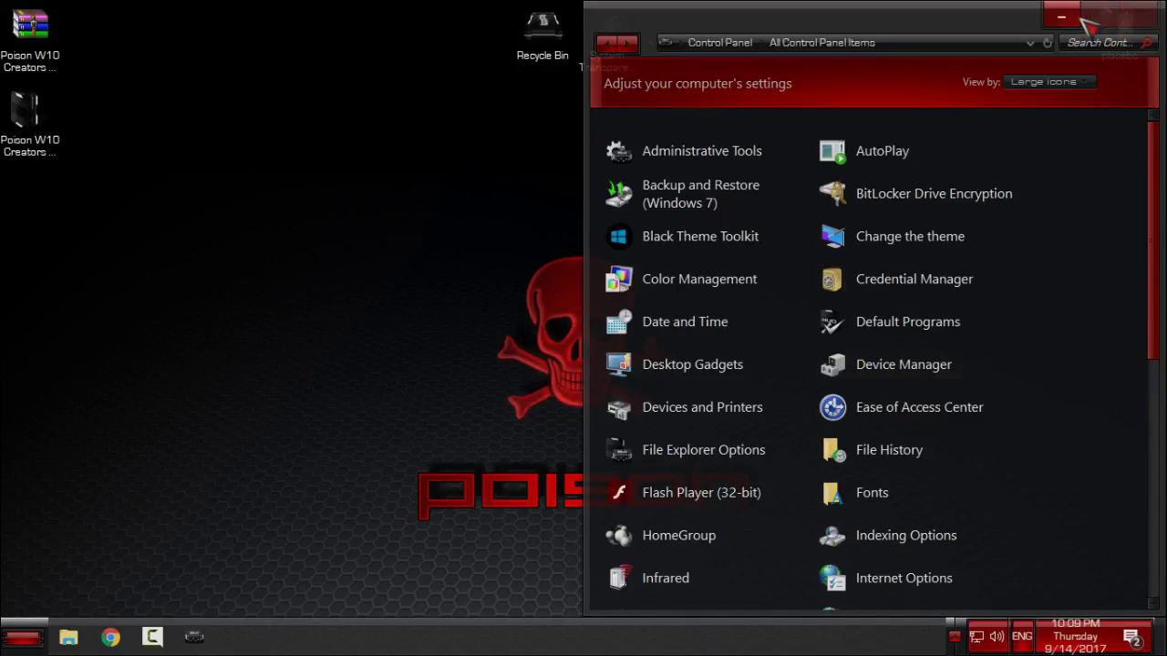
{"action": "left_click", "coordinate": [1139, 18]}
Reopen the System Transparency setup, tick the option affecting all Explorer windows and dismiss the window without applying
{"action": "left_click", "coordinate": [954, 637]}
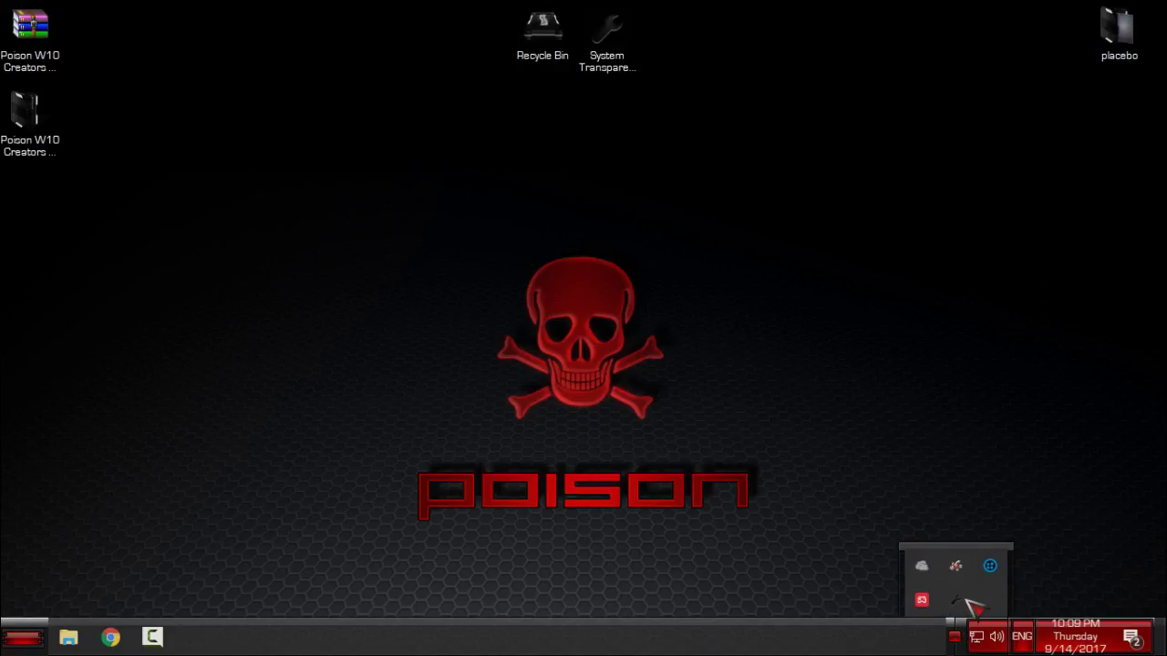
{"action": "right_click", "coordinate": [963, 599]}
{"action": "left_click", "coordinate": [1023, 547]}
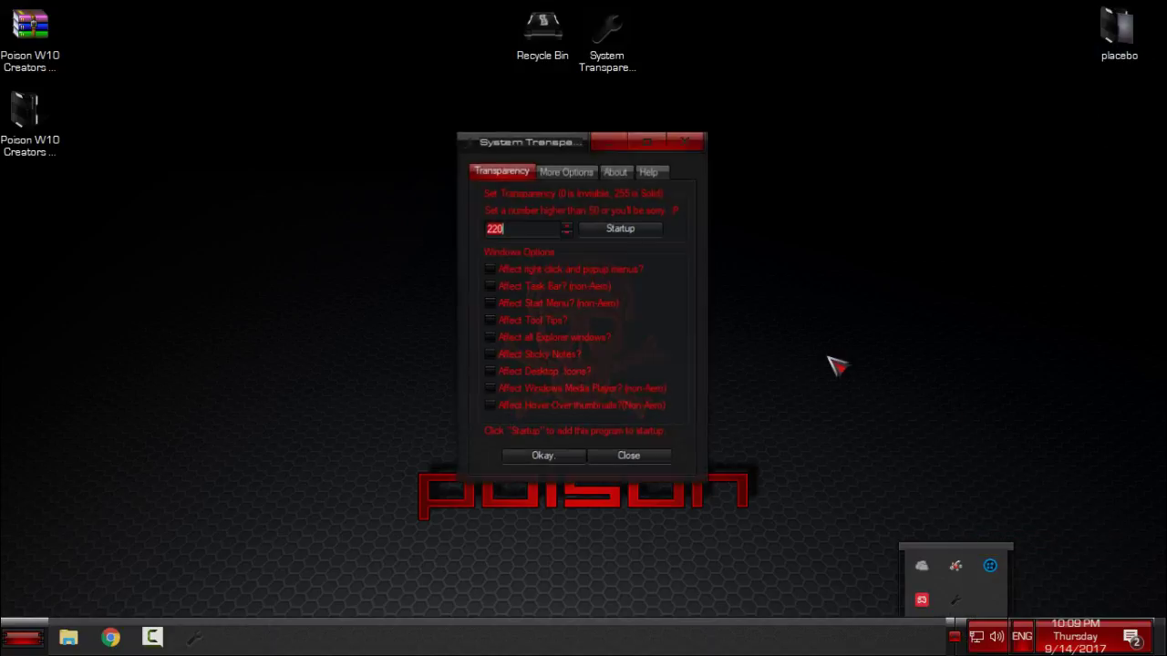
{"action": "left_click", "coordinate": [490, 338]}
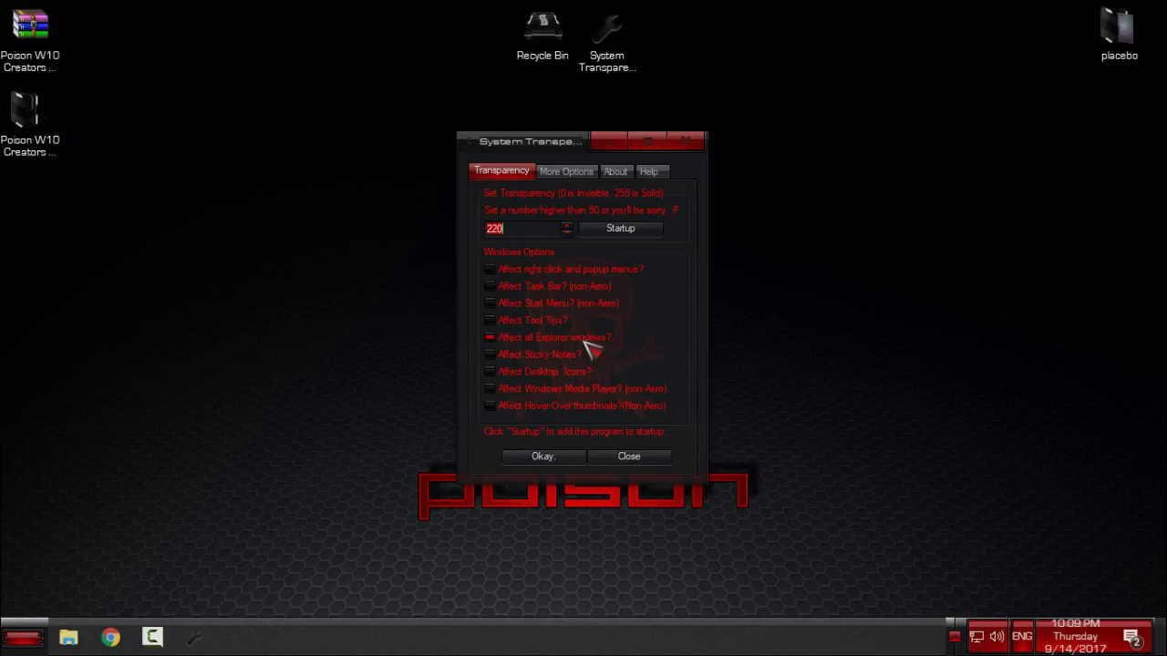
{"action": "left_click", "coordinate": [684, 142]}
Refresh the desktop and inspect the Start menu's list of all programs
{"action": "right_click", "coordinate": [507, 171]}
{"action": "left_click", "coordinate": [556, 234]}
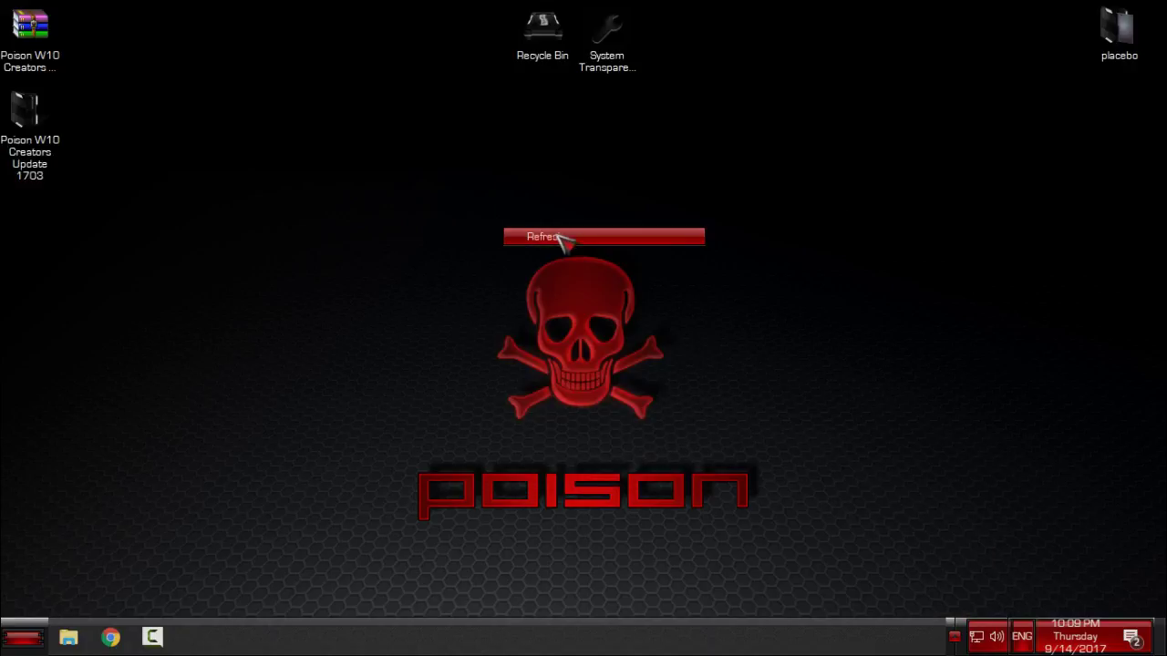
{"action": "left_click", "coordinate": [23, 637]}
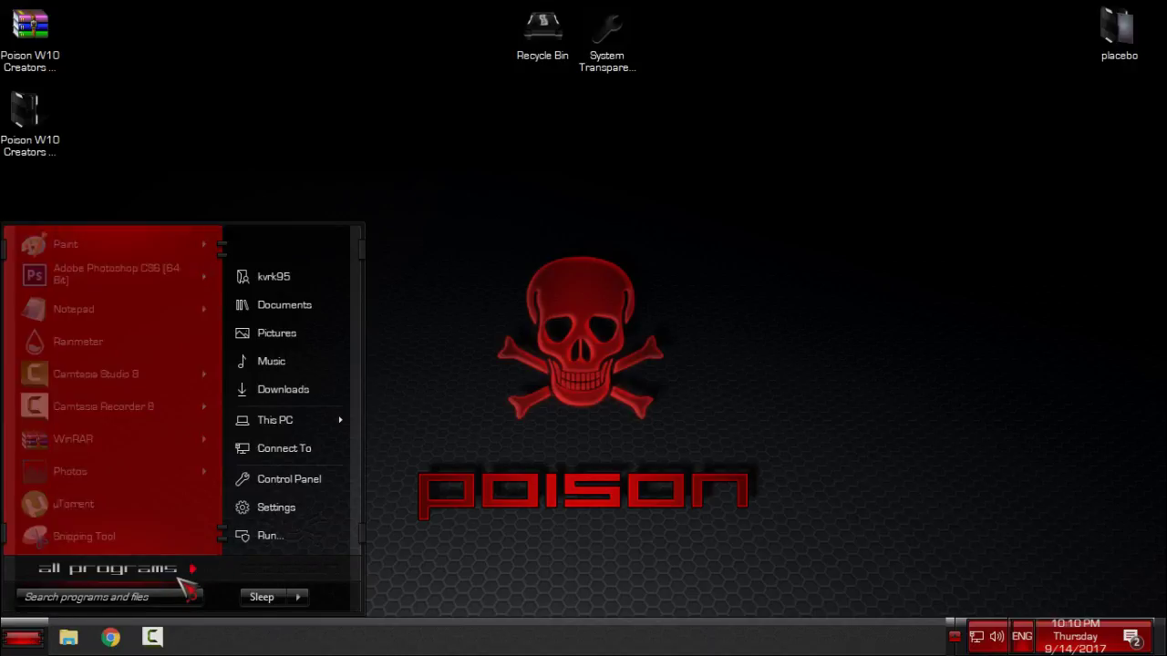
{"action": "left_click", "coordinate": [188, 568]}
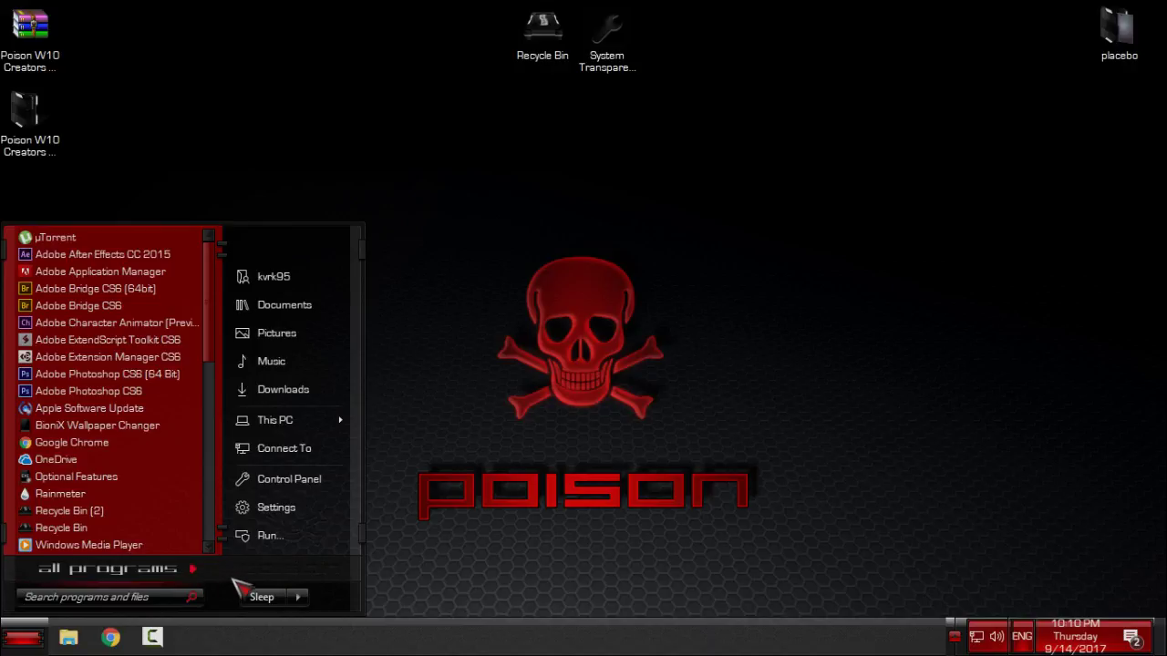
Open the properties of This PC from the Start menu, inspect the themed System page maximized, and close it
{"action": "right_click", "coordinate": [284, 421]}
{"action": "left_click", "coordinate": [336, 401]}
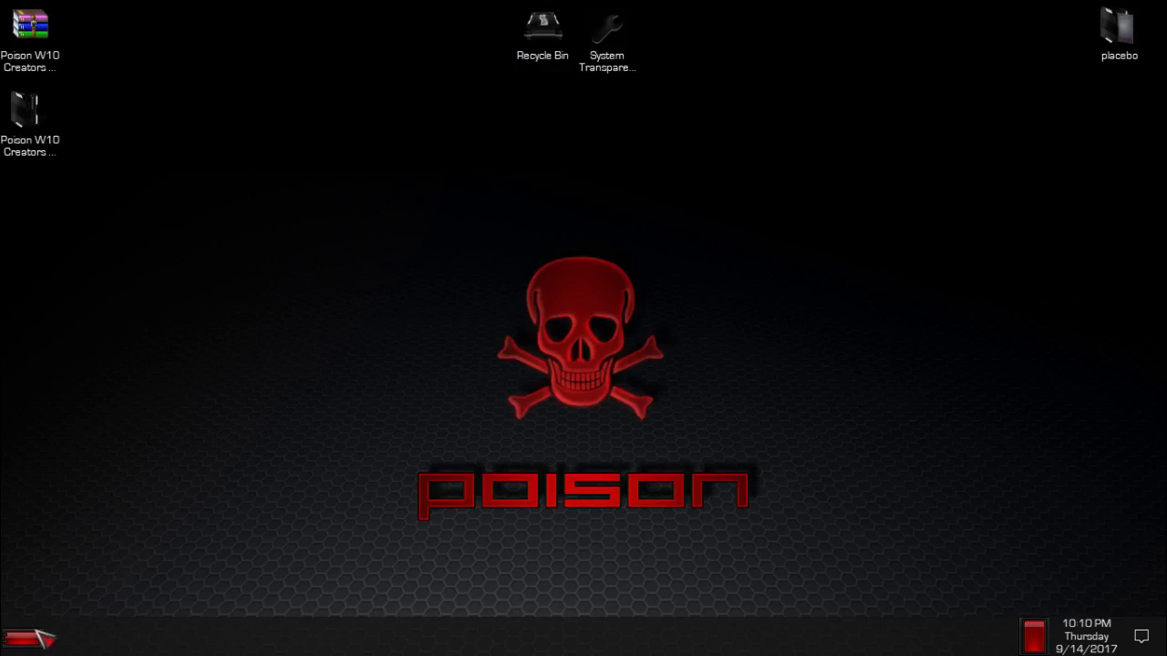
{"action": "left_click", "coordinate": [38, 636]}
{"action": "right_click", "coordinate": [273, 420]}
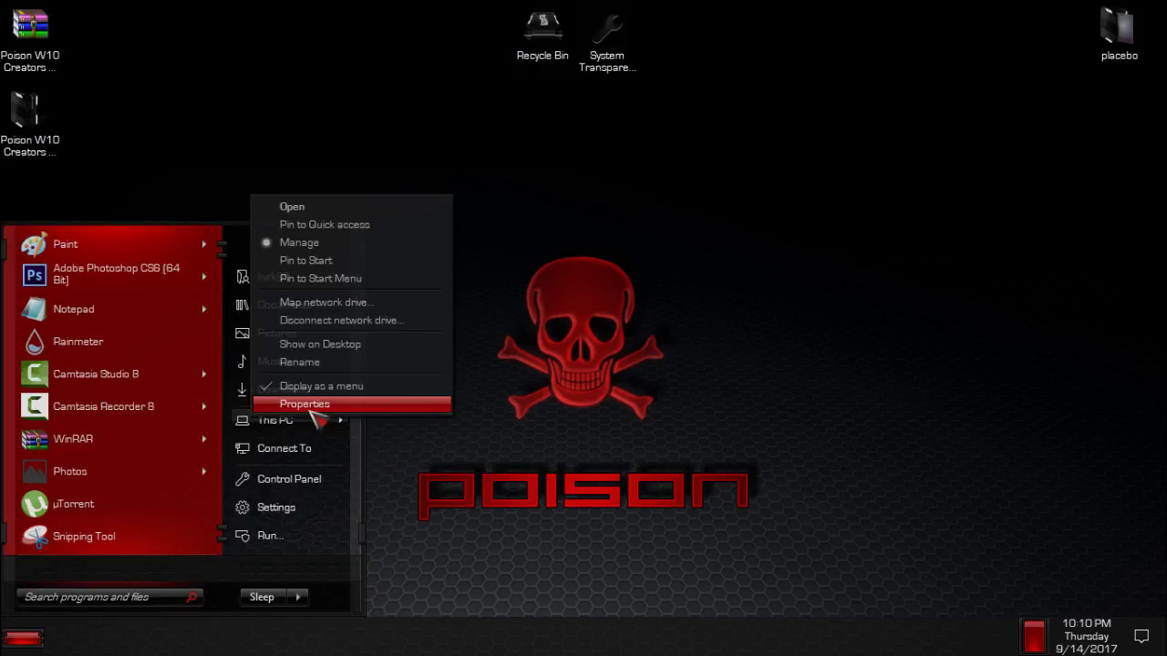
{"action": "left_click", "coordinate": [311, 404]}
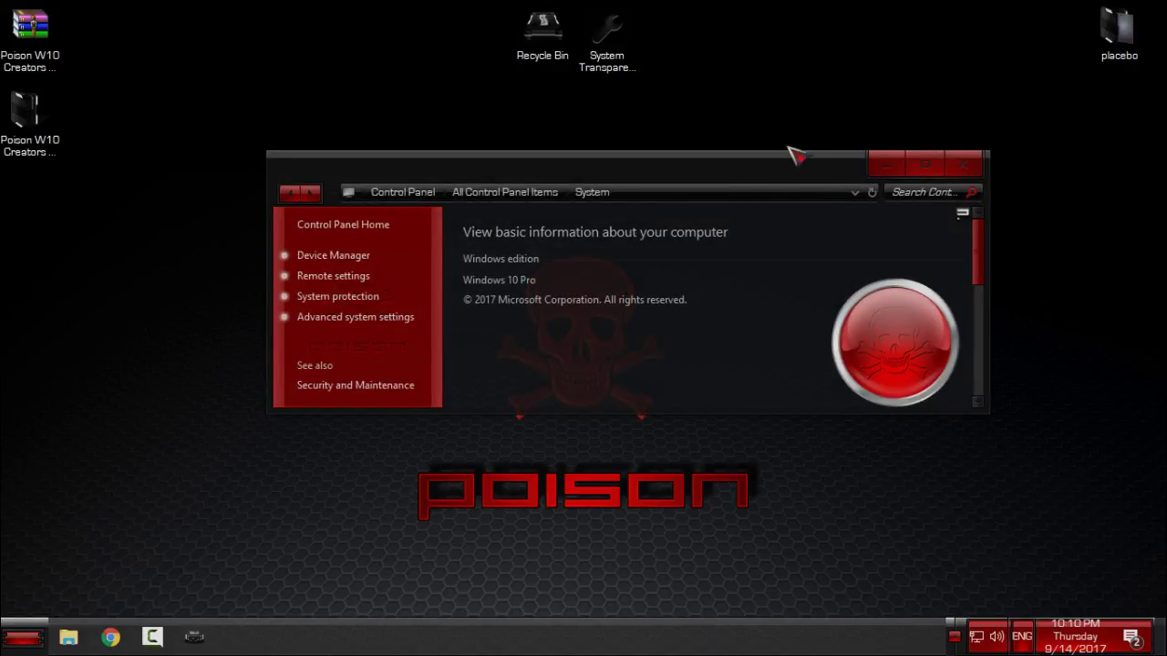
{"action": "left_click_drag", "start_coordinate": [791, 152], "coordinate": [837, 157]}
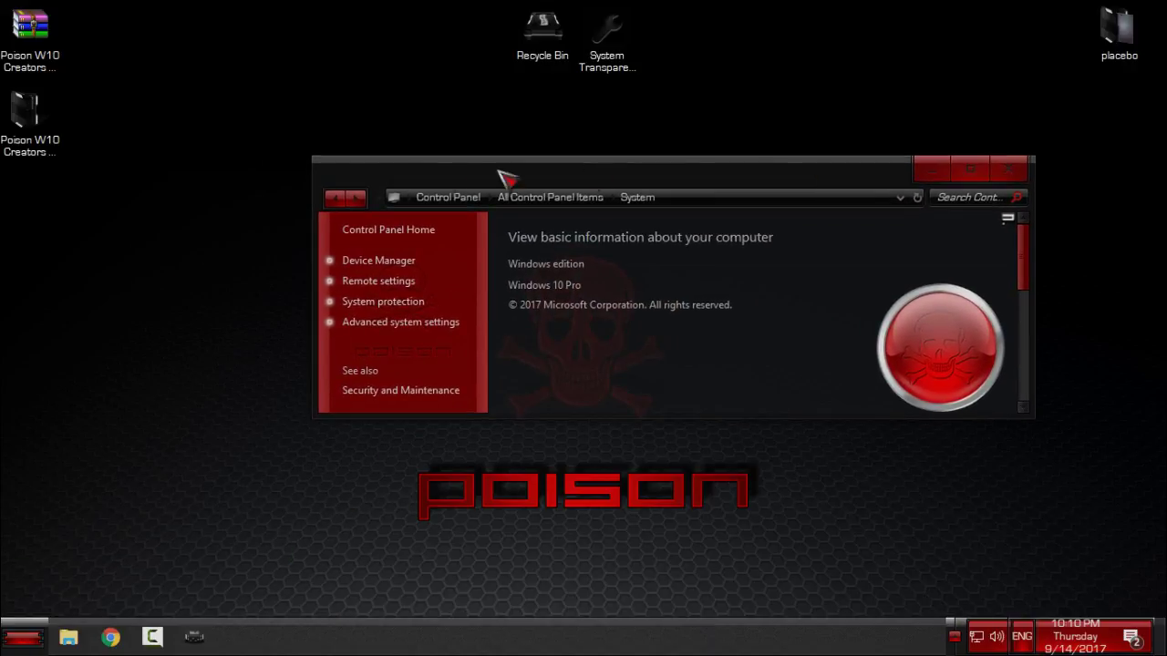
{"action": "left_click", "coordinate": [972, 171]}
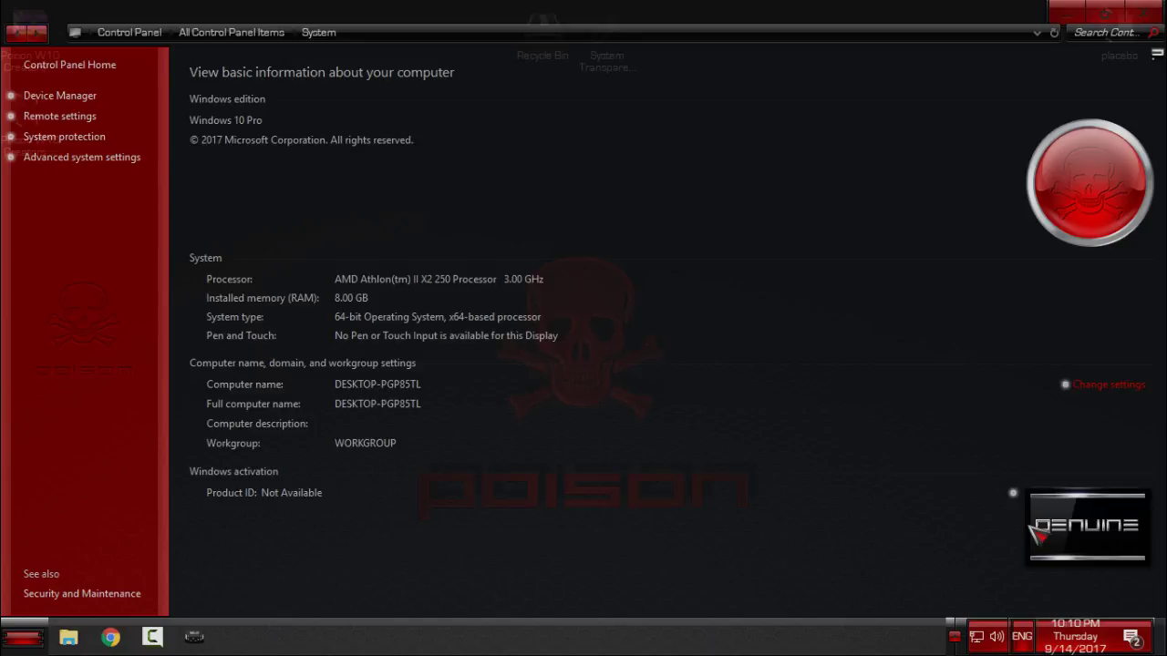
{"action": "left_click", "coordinate": [1143, 12]}
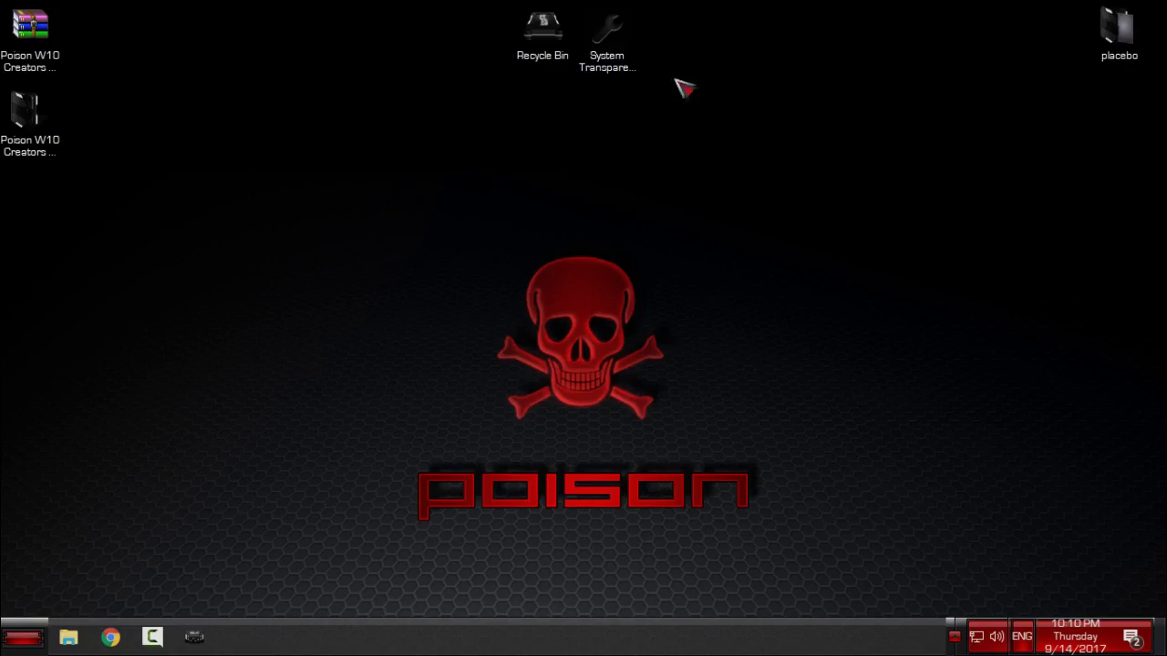
Refresh the desktop, view the Poison theme folder and Documents side by side, and close both windows
{"action": "right_click", "coordinate": [184, 122]}
{"action": "left_click", "coordinate": [253, 190]}
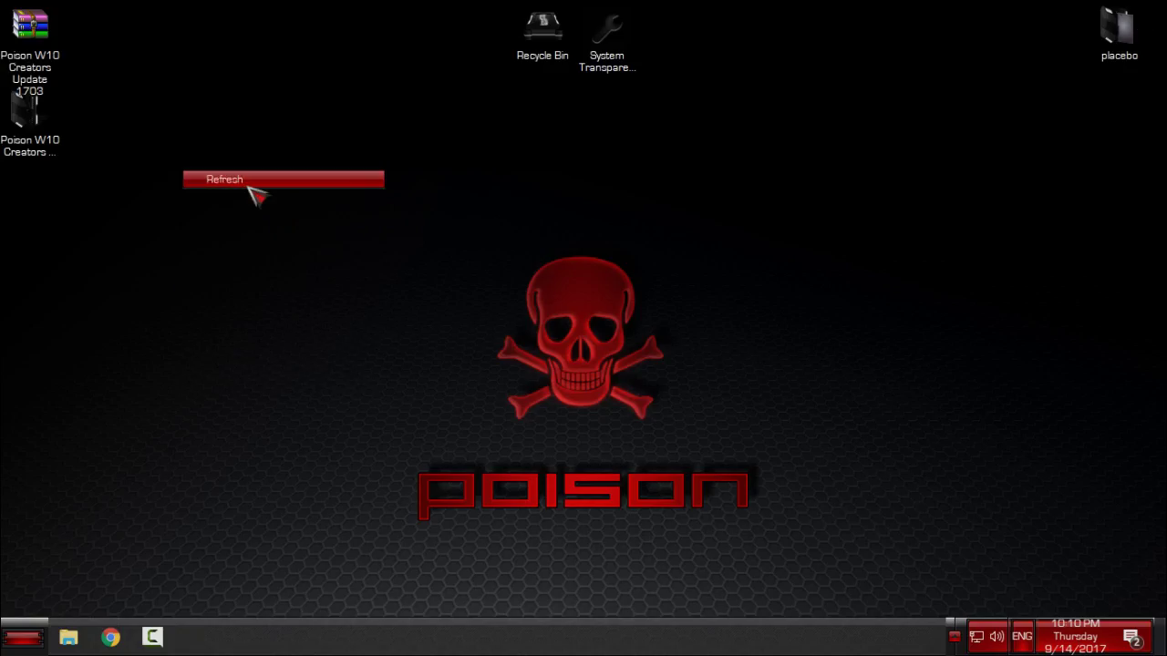
{"action": "double_click", "coordinate": [63, 152]}
{"action": "left_click_drag", "start_coordinate": [574, 9], "coordinate": [1164, 191]}
{"action": "left_click", "coordinate": [22, 636]}
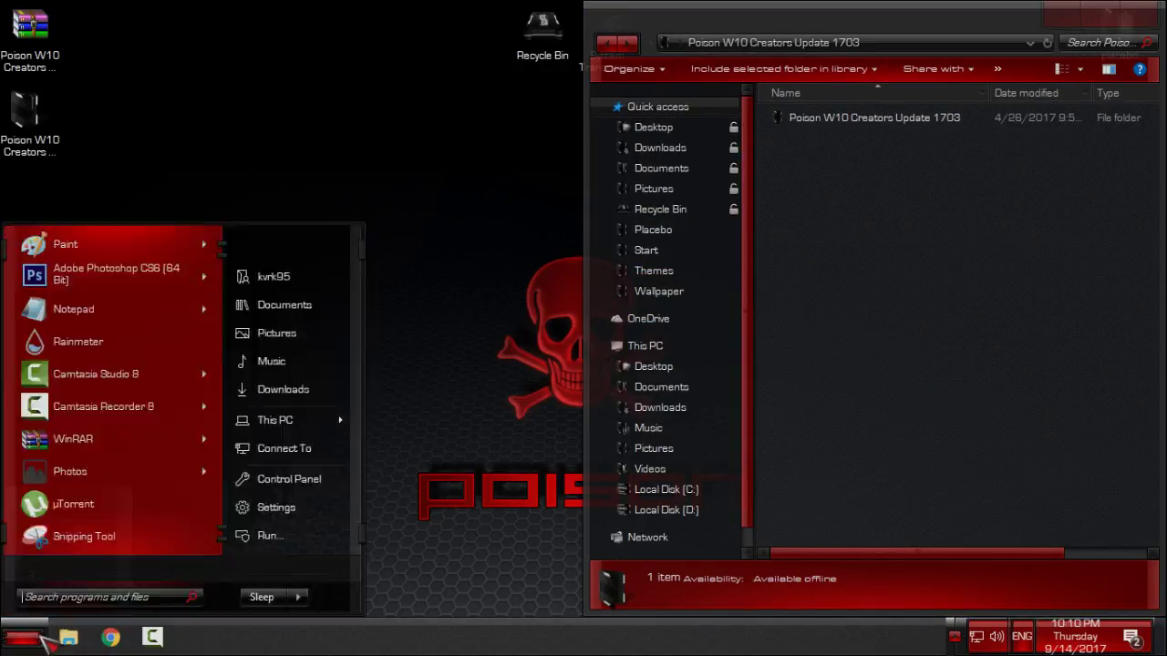
{"action": "left_click", "coordinate": [310, 308]}
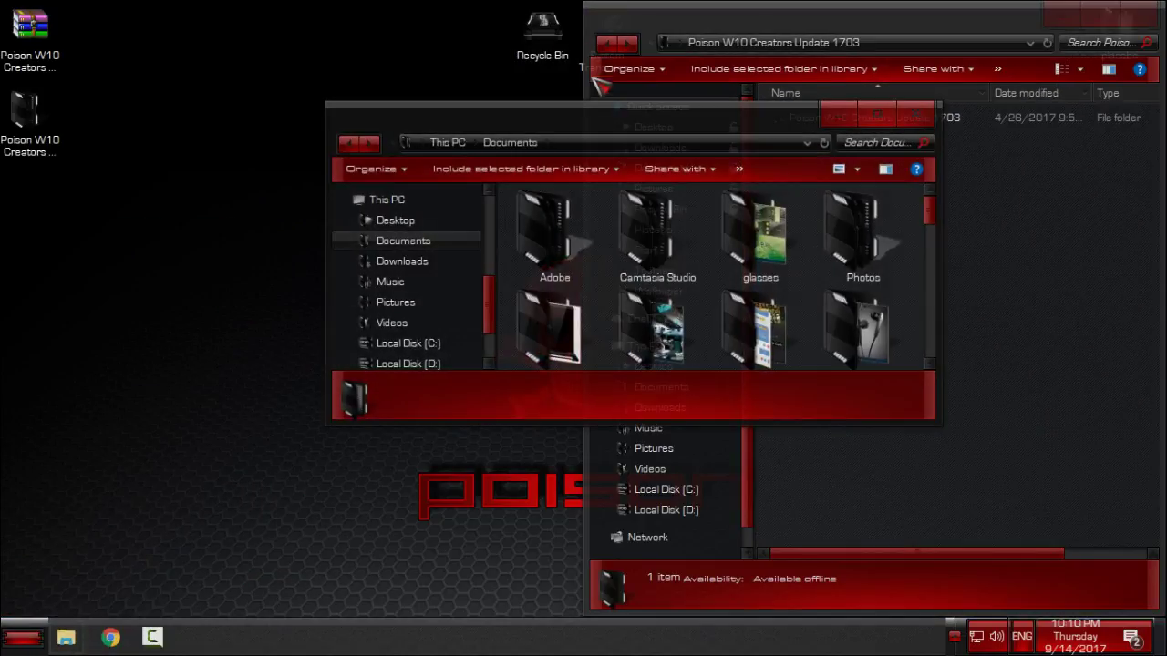
{"action": "key", "text": "super+Left"}
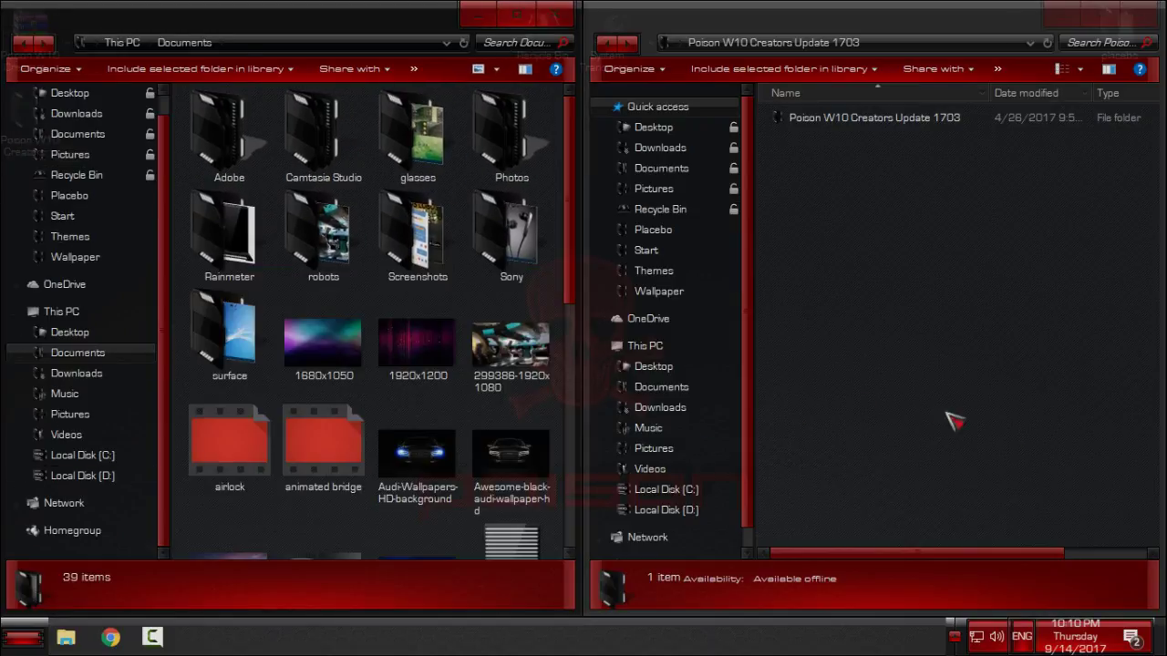
{"action": "left_click", "coordinate": [516, 14]}
{"action": "left_click", "coordinate": [1145, 9]}
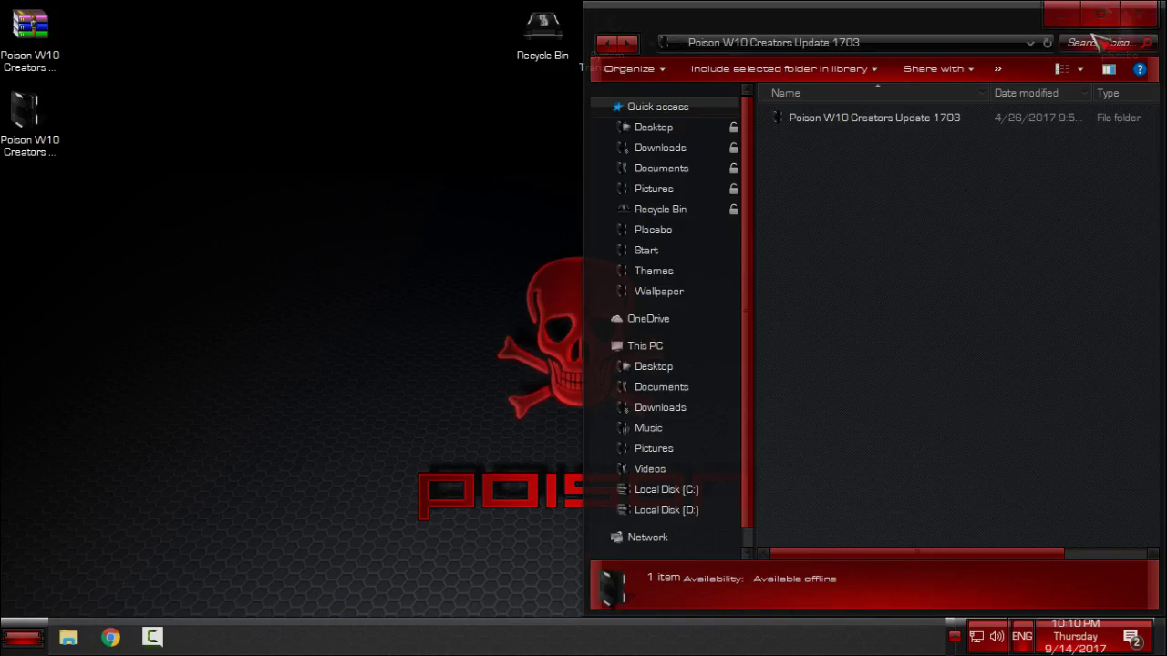
{"action": "left_click", "coordinate": [1100, 11]}
{"action": "left_click", "coordinate": [1139, 18]}
Refresh the desktop and check the hidden tray icons and the Start menu under the theme
{"action": "right_click", "coordinate": [331, 199]}
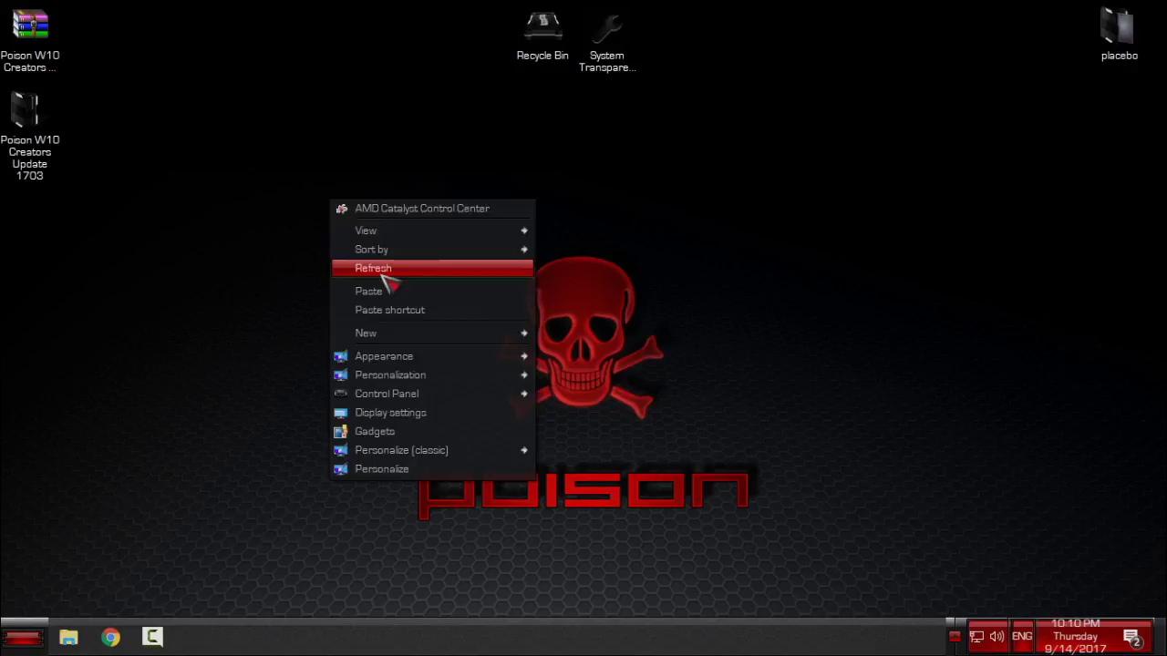
{"action": "left_click", "coordinate": [387, 269]}
{"action": "left_click", "coordinate": [955, 636]}
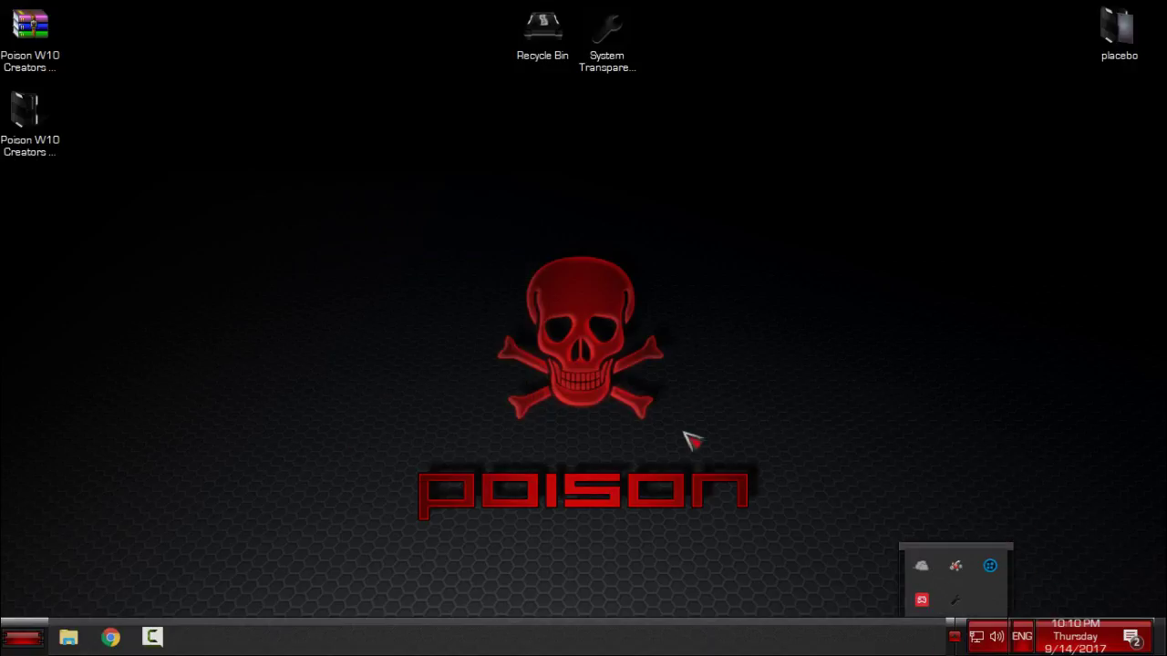
{"action": "right_click", "coordinate": [399, 223]}
{"action": "left_click", "coordinate": [436, 289]}
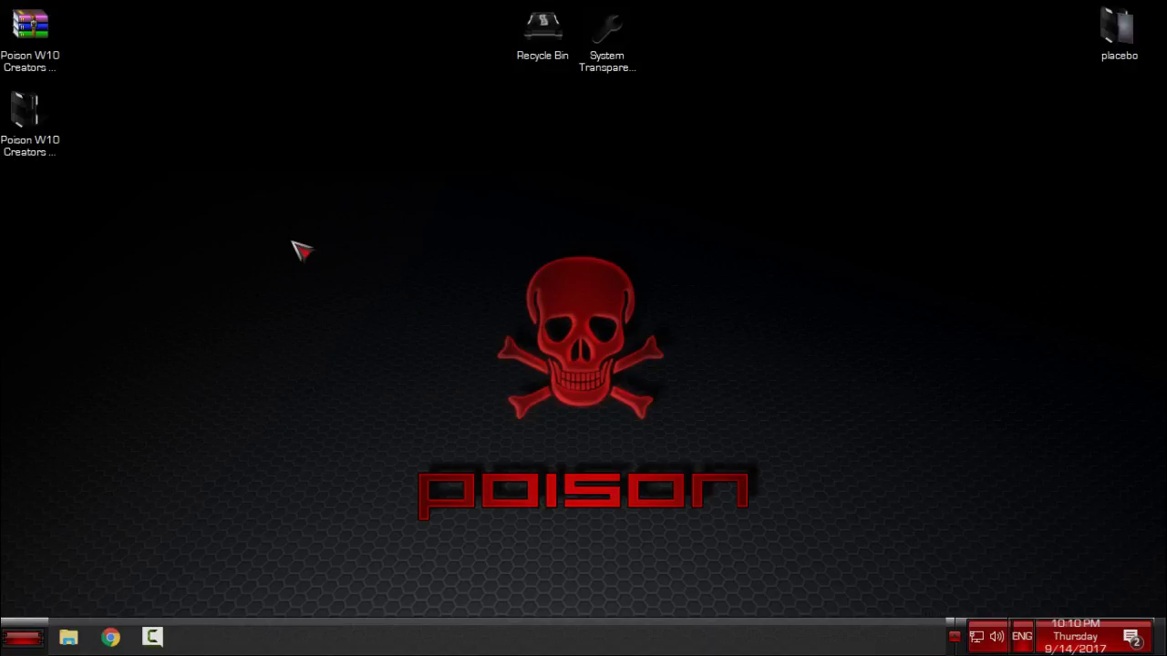
{"action": "key", "text": "super"}
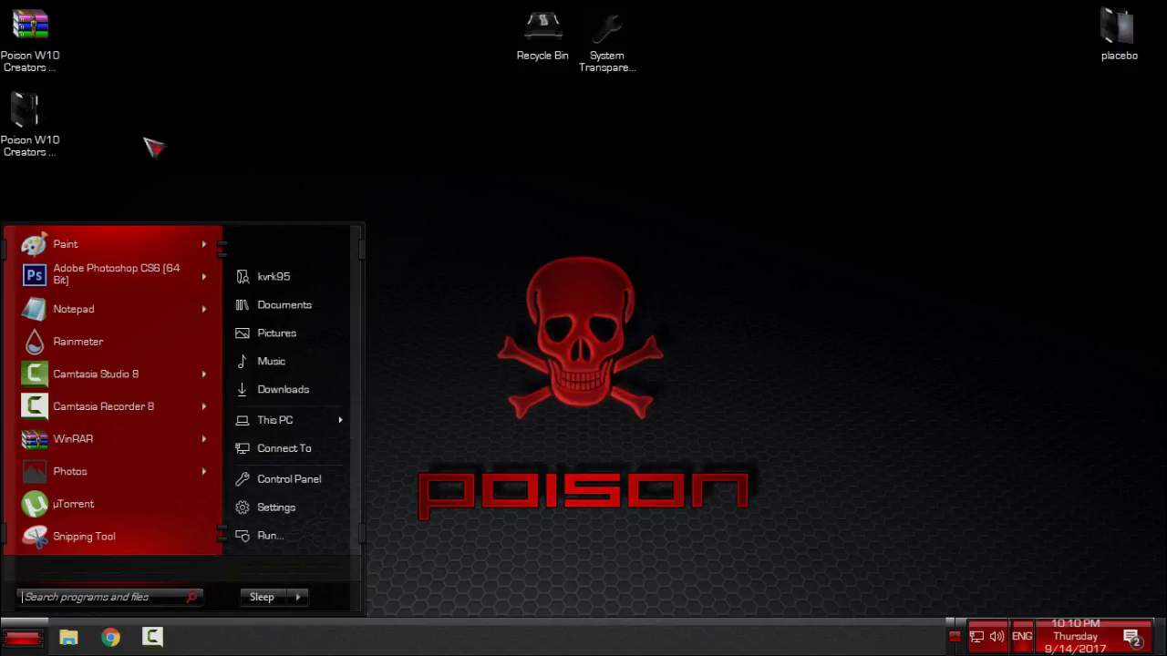
{"action": "right_click", "coordinate": [169, 120]}
{"action": "left_click", "coordinate": [223, 188]}
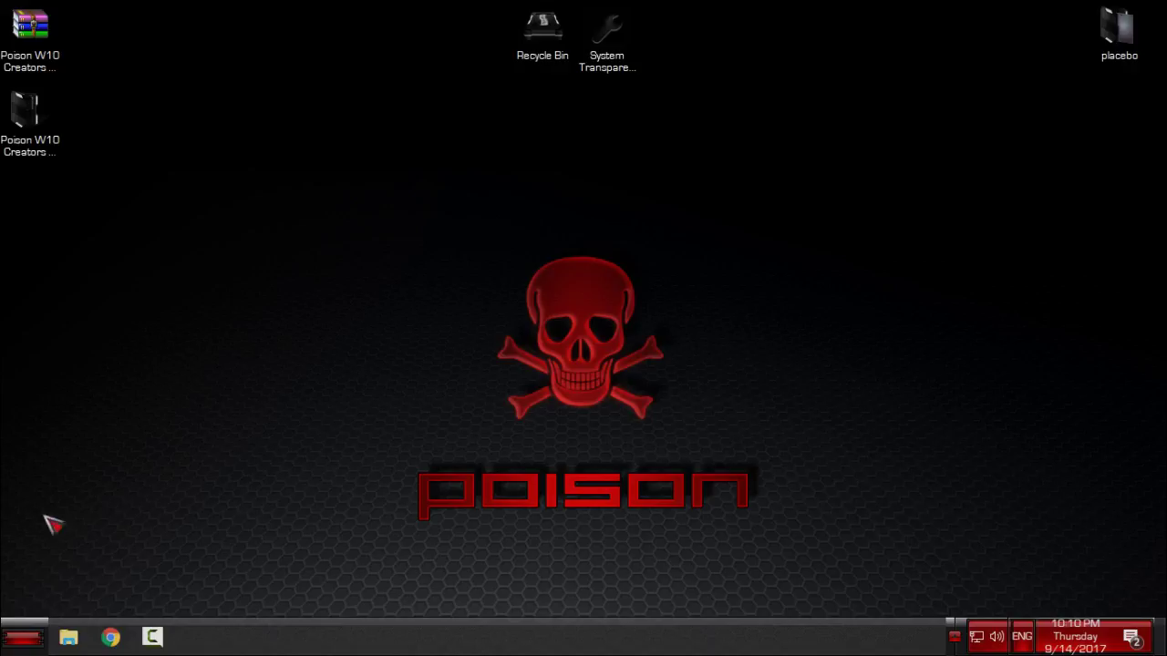
Browse the recent-file lists of the programs in the Start menu to check their themed appearance
{"action": "left_click", "coordinate": [25, 638]}
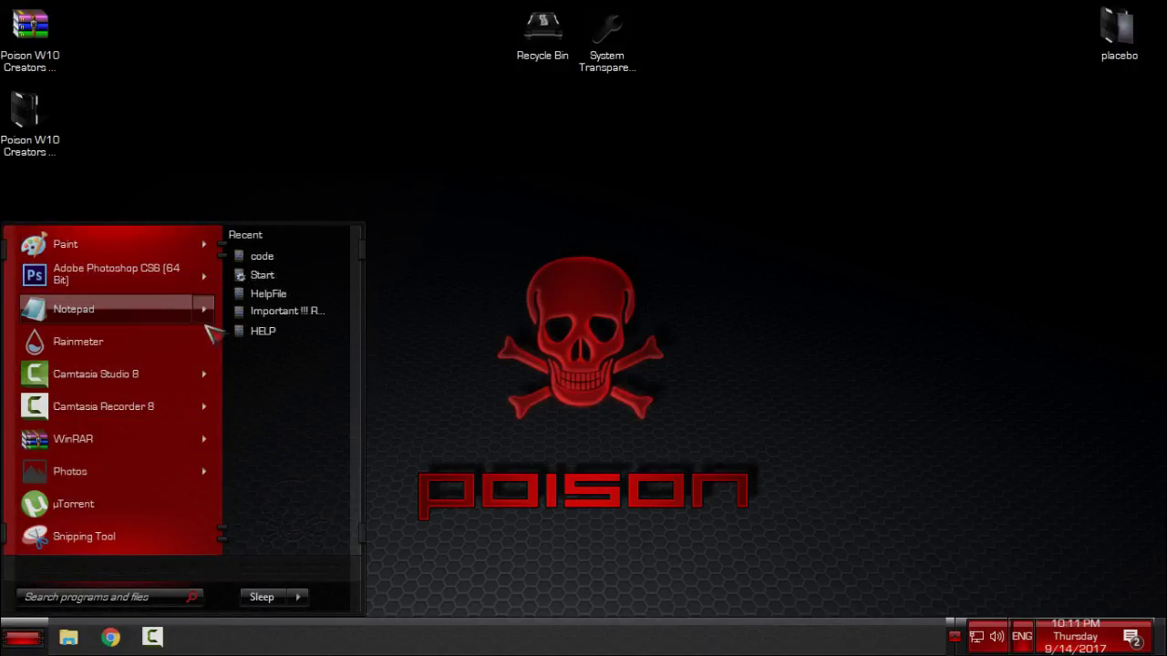
{"action": "mouse_move", "coordinate": [208, 378]}
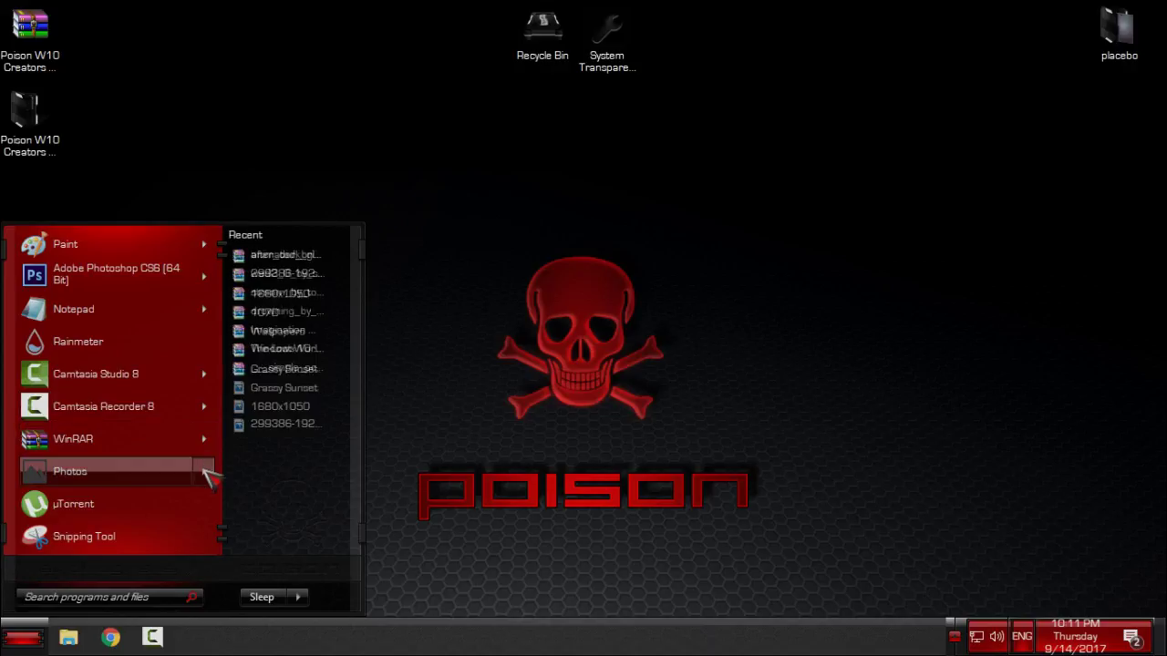
{"action": "mouse_move", "coordinate": [213, 425]}
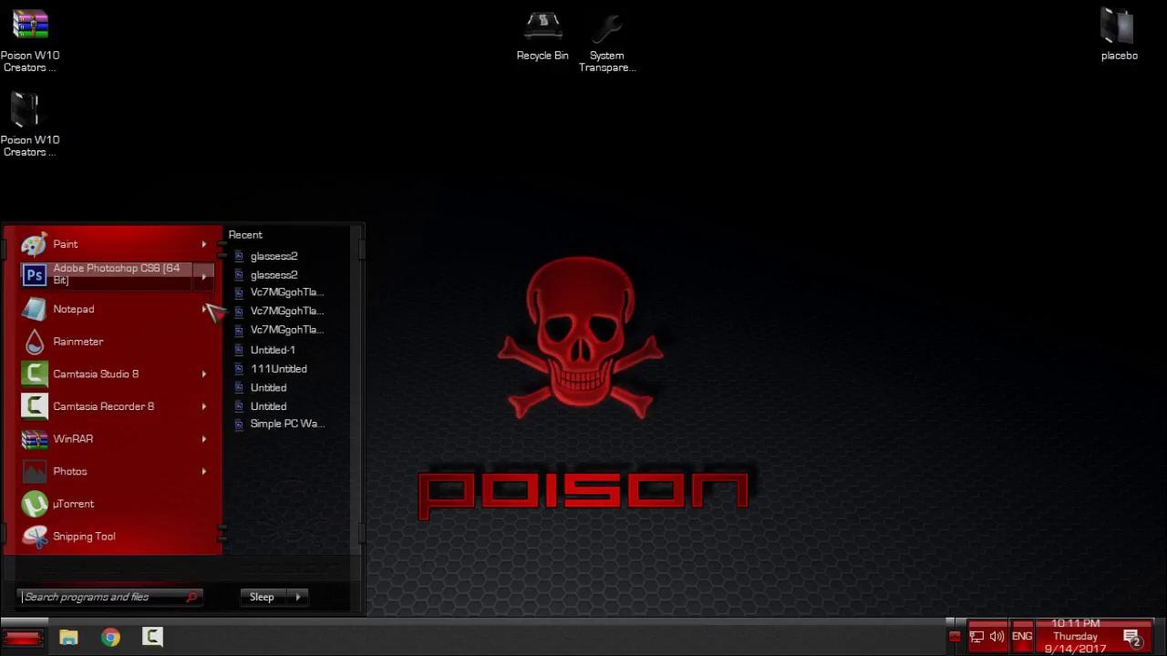